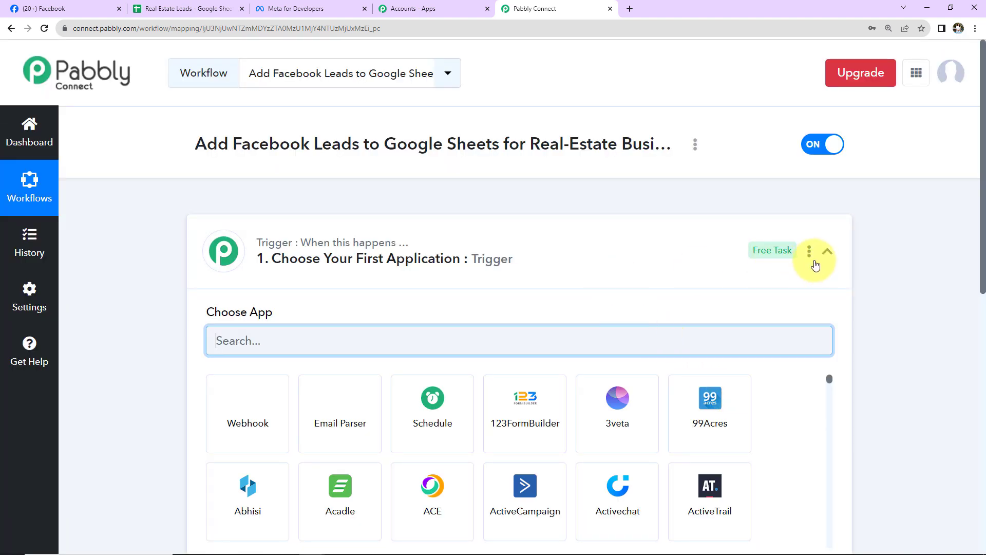
# Step: Search 'faceb' to pick Facebook Lead Ads as the trigger app, with the New Lead (Instant) event
pyautogui.click(827, 252)
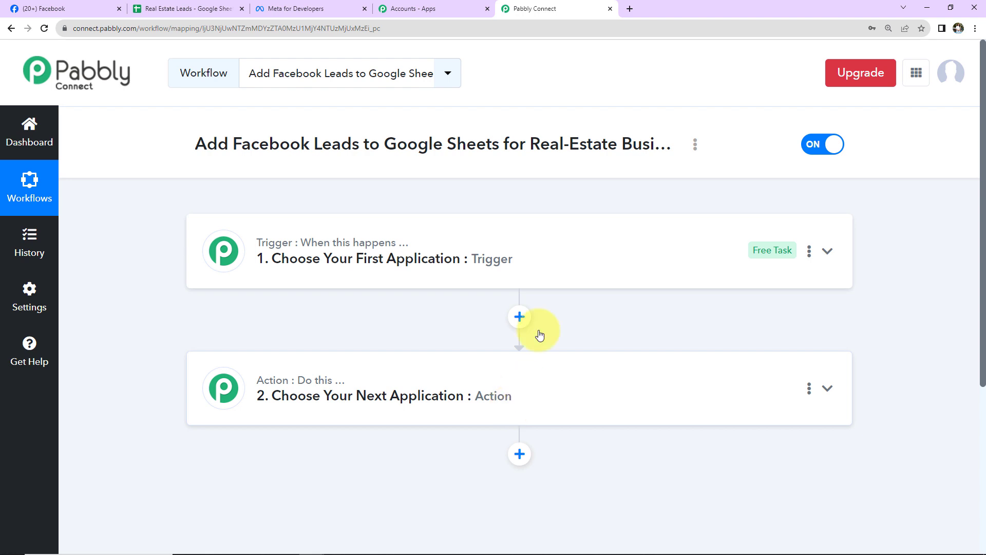
pyautogui.click(561, 267)
pyautogui.click(511, 337)
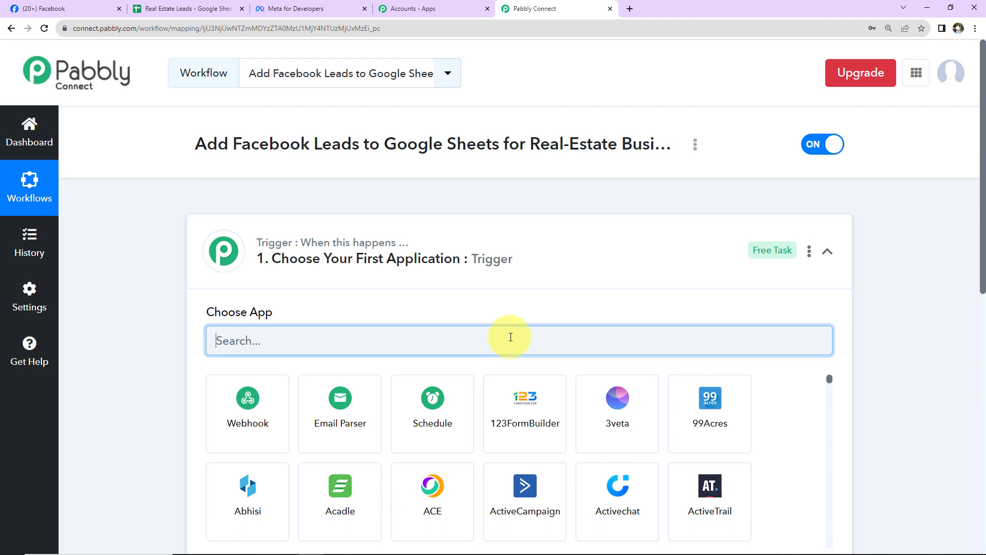
pyautogui.write('facebook')
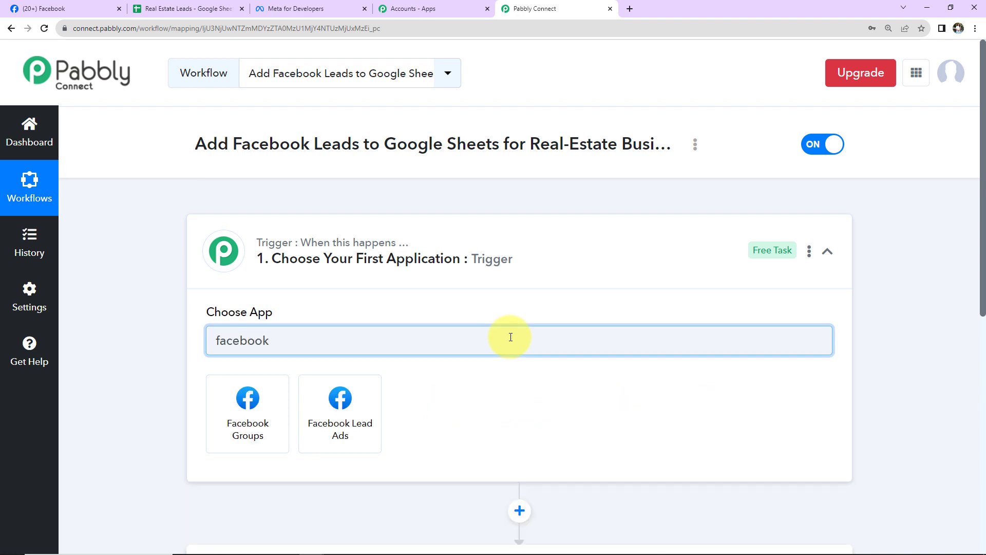
pyautogui.click(343, 411)
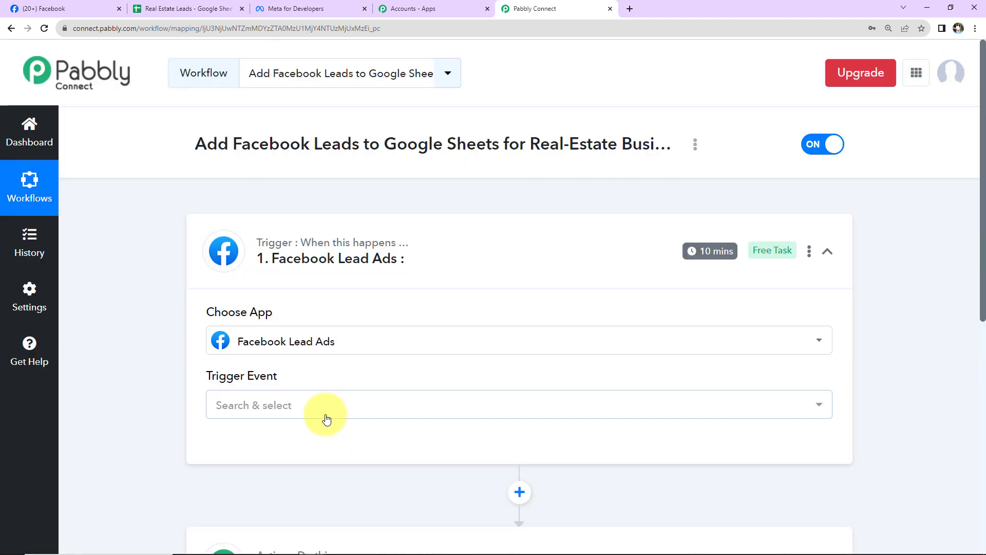
pyautogui.click(256, 409)
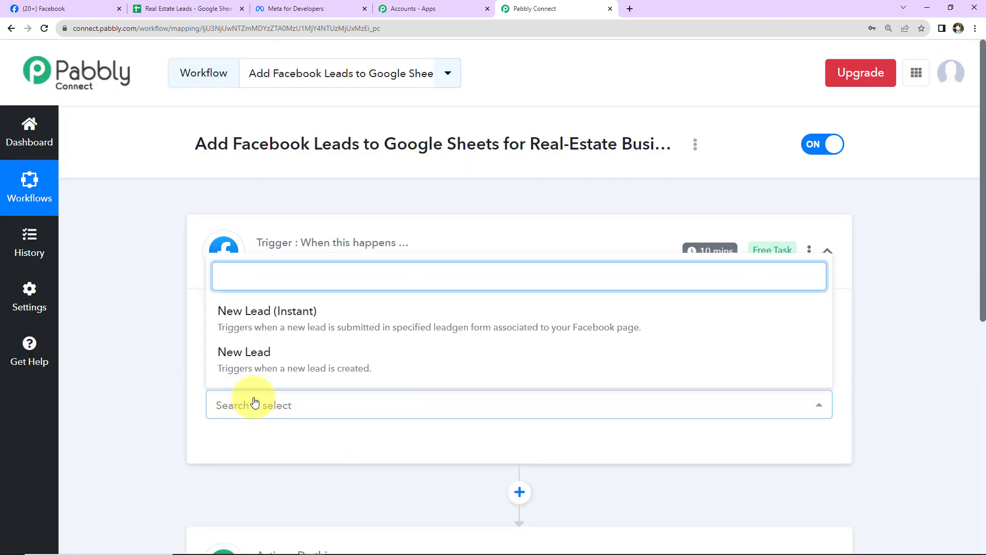
pyautogui.click(257, 313)
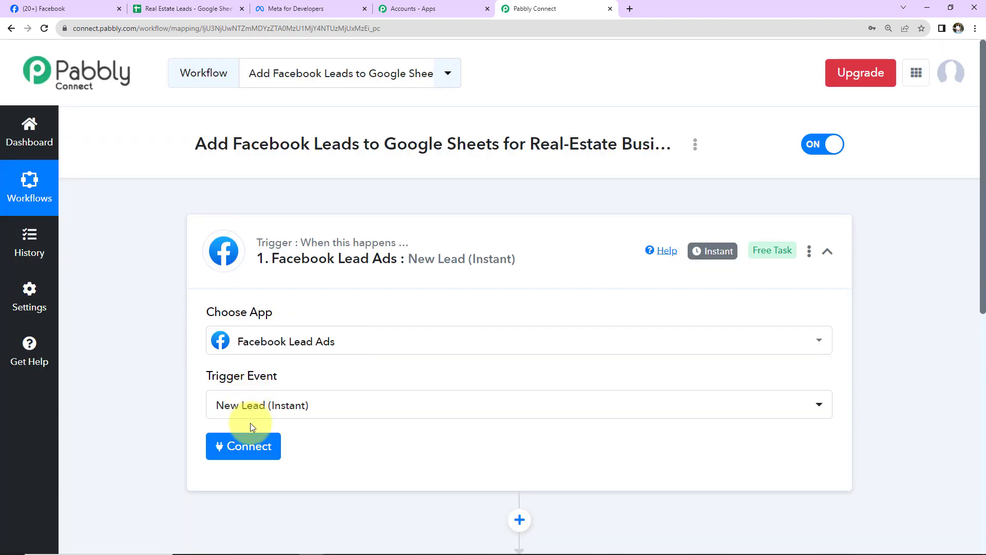
# Step: Add and authorize a new Facebook Lead Ads account connection
pyautogui.click(243, 441)
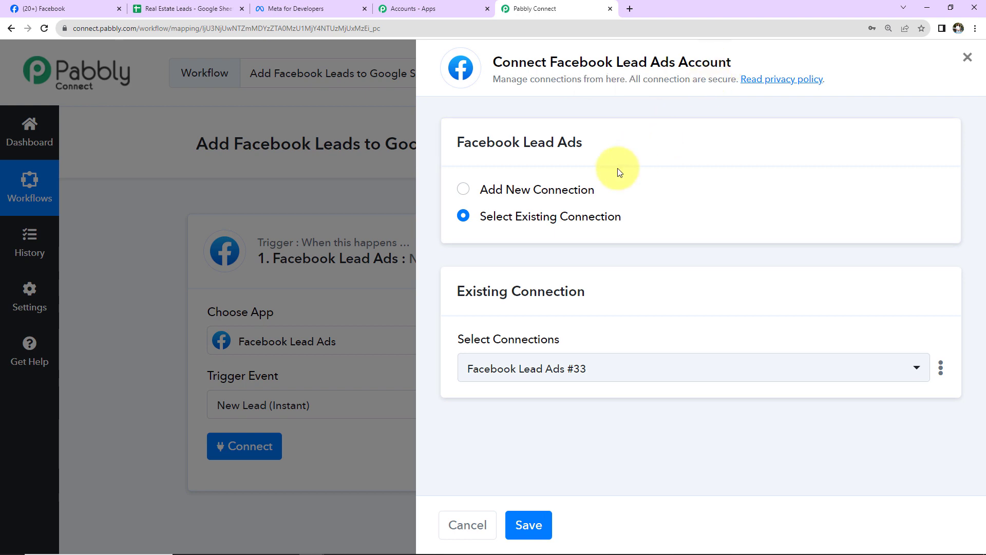
pyautogui.click(465, 191)
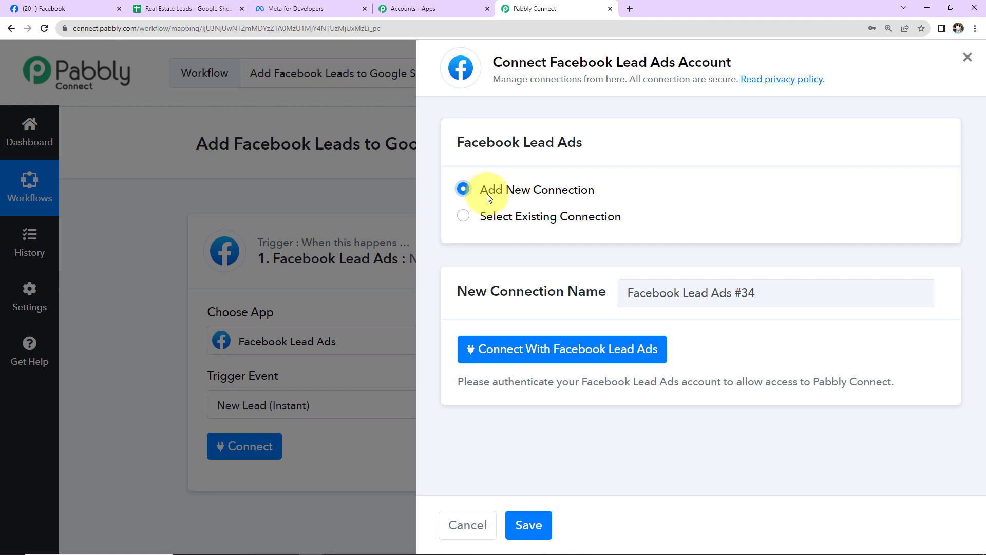
pyautogui.click(494, 357)
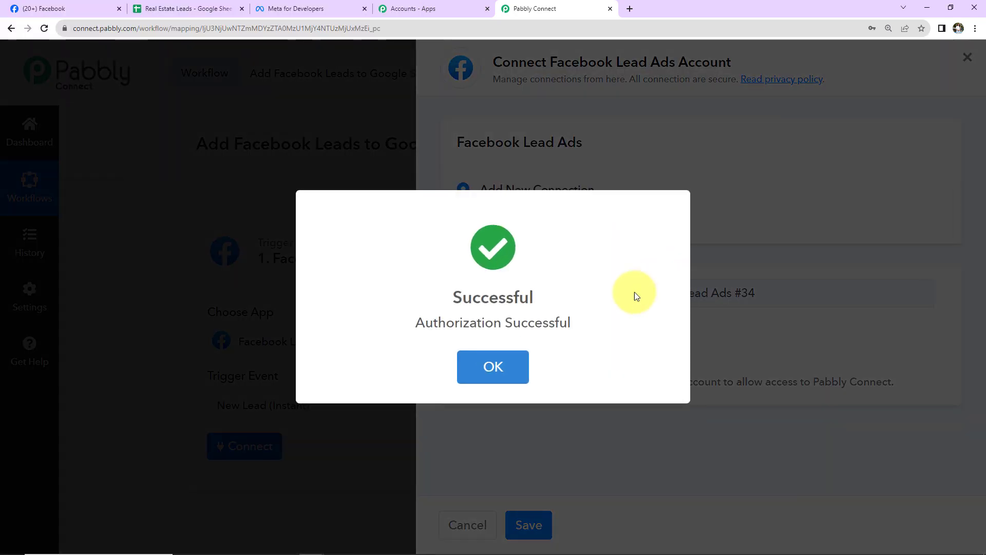
pyautogui.click(493, 366)
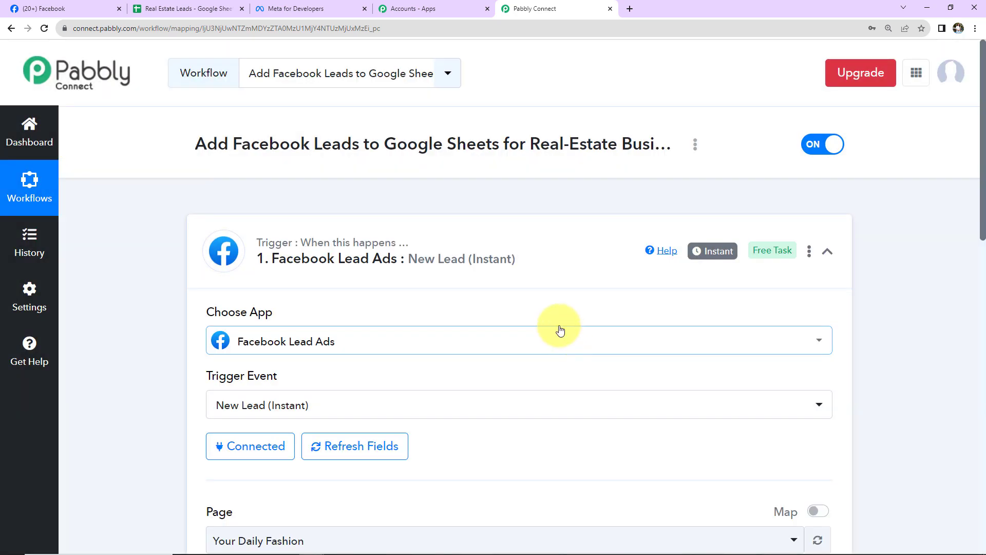
# Step: Check the connection's Your Daily Fashion page setting, then switch to Facebook
pyautogui.scroll(-1, 555, 312)
pyautogui.scroll(-7, 555, 311)
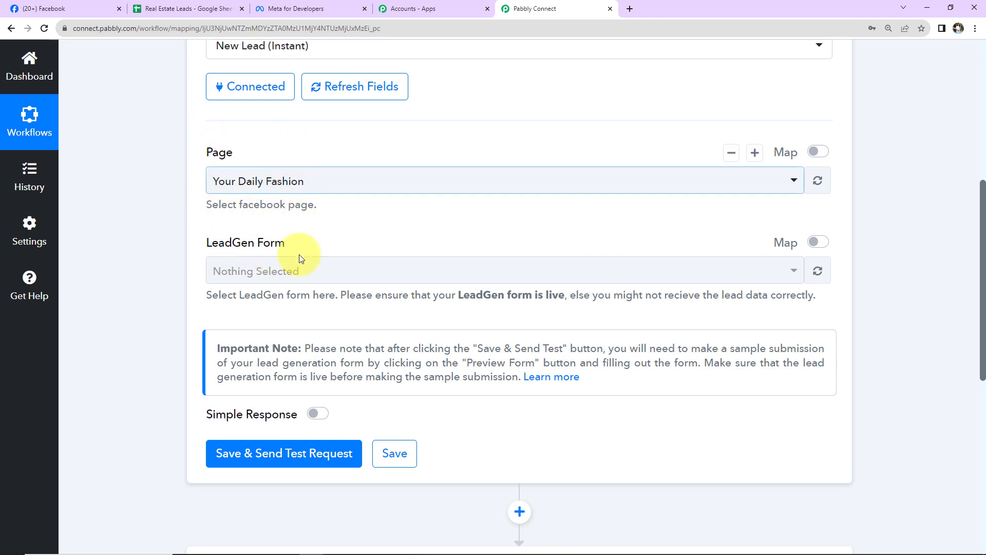
pyautogui.click(16, 9)
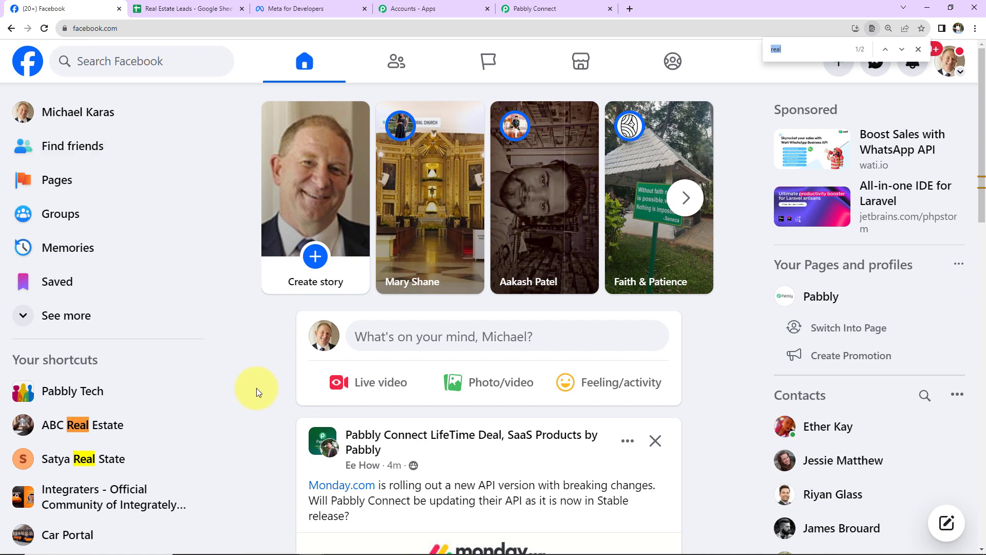
# Step: Look through the Facebook pages you manage, including ABC Real Estate, then return to Pabbly Connect
pyautogui.click(487, 60)
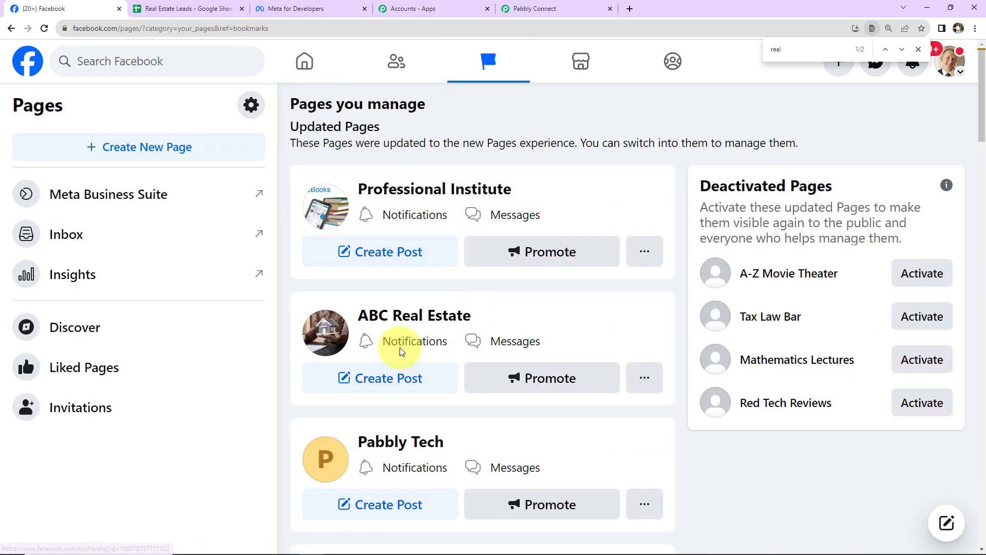
pyautogui.scroll(-15, 432, 242)
pyautogui.scroll(15, 434, 265)
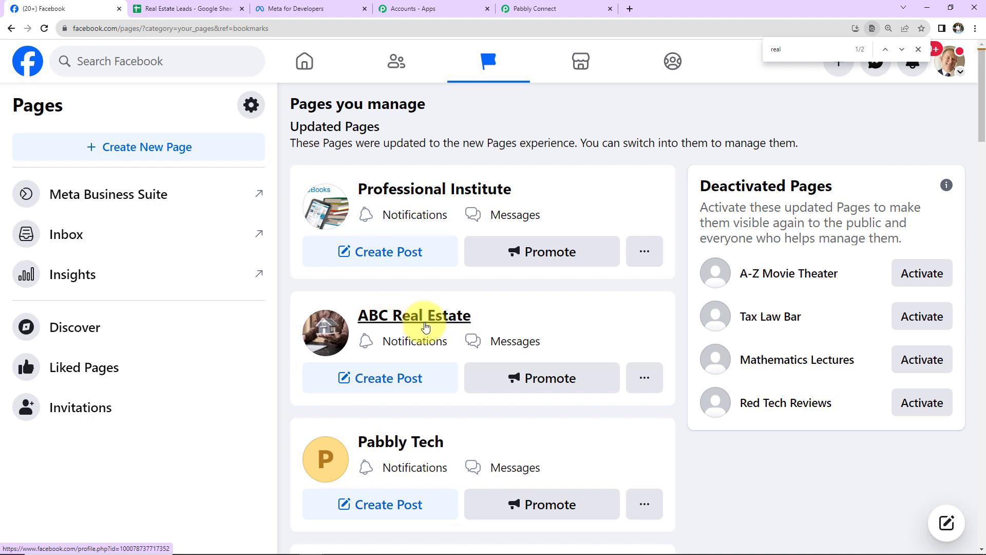
pyautogui.click(521, 9)
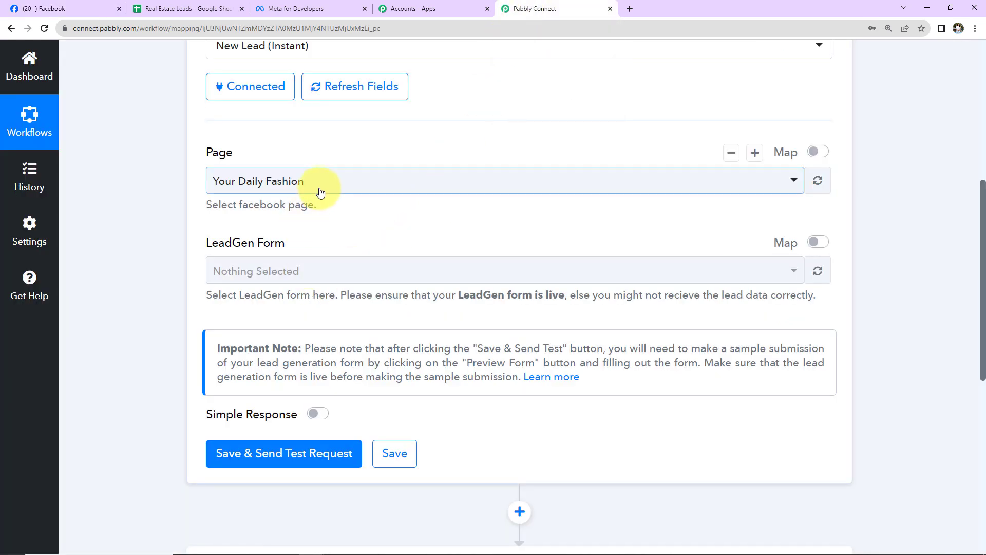
# Step: Set the trigger page to ABC Real Estate and the LeadGen form to Registration Form 21/03/2023, 15:33
pyautogui.click(320, 191)
pyautogui.write('ABC')
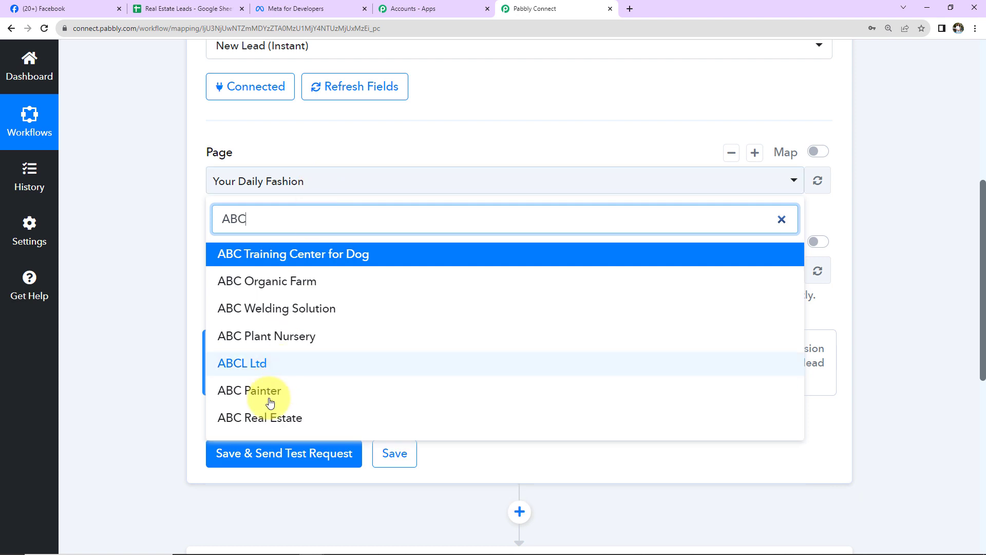
pyautogui.click(251, 419)
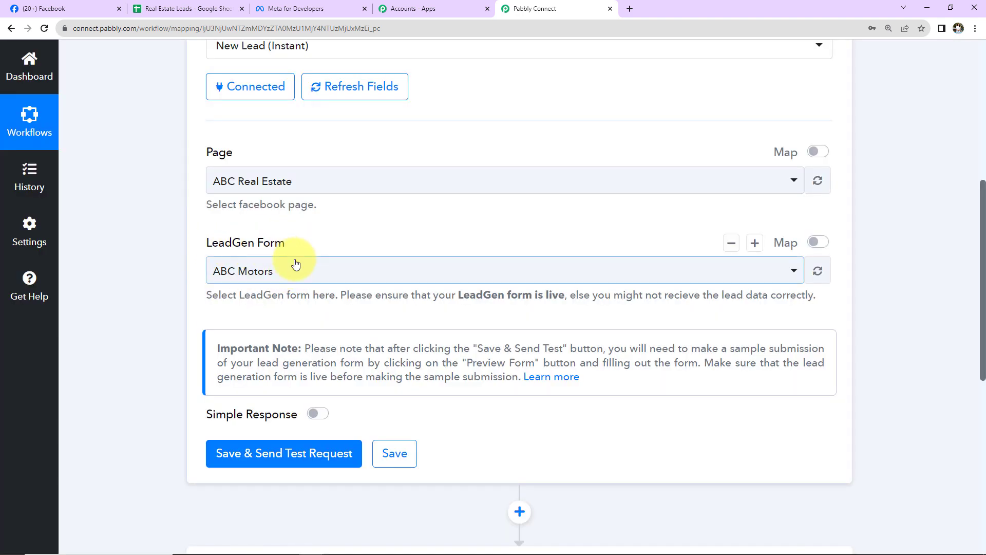
pyautogui.click(295, 271)
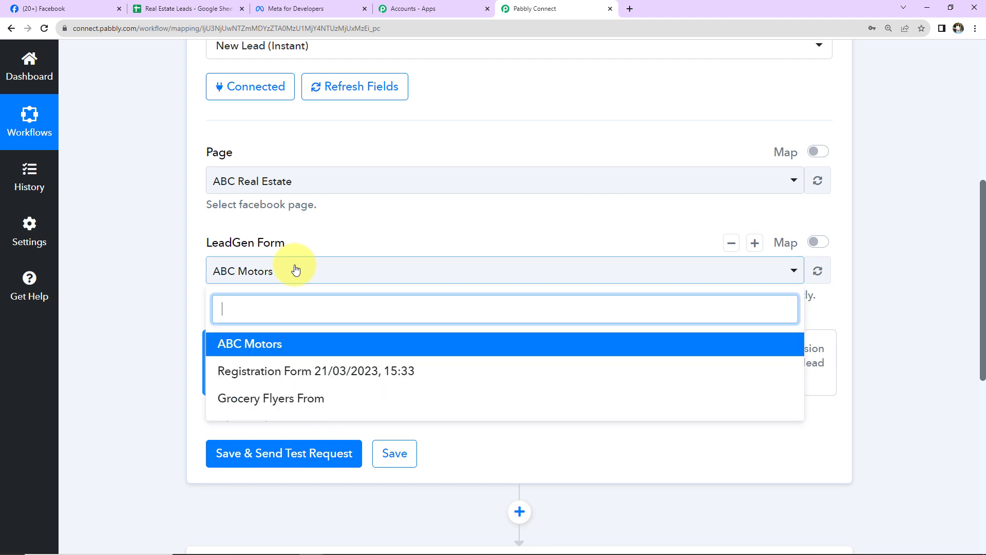
pyautogui.click(236, 379)
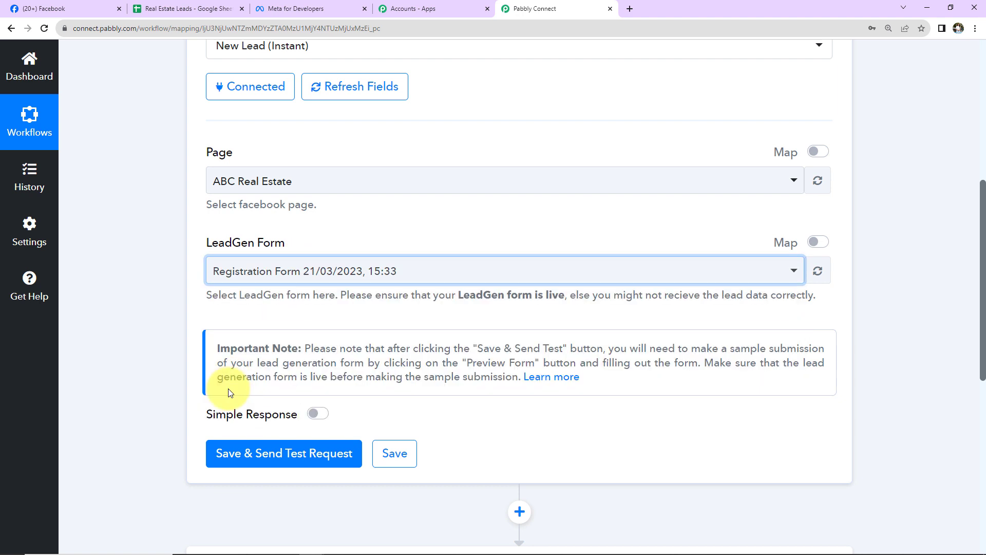
# Step: Save the trigger and send a test request, then go to Meta for Developers
pyautogui.click(250, 457)
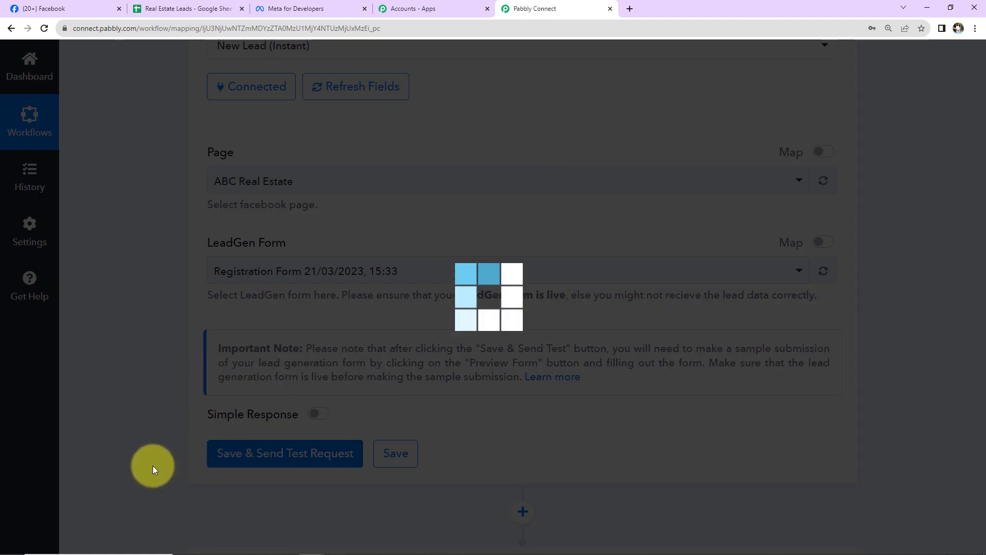
pyautogui.scroll(-2, 309, 406)
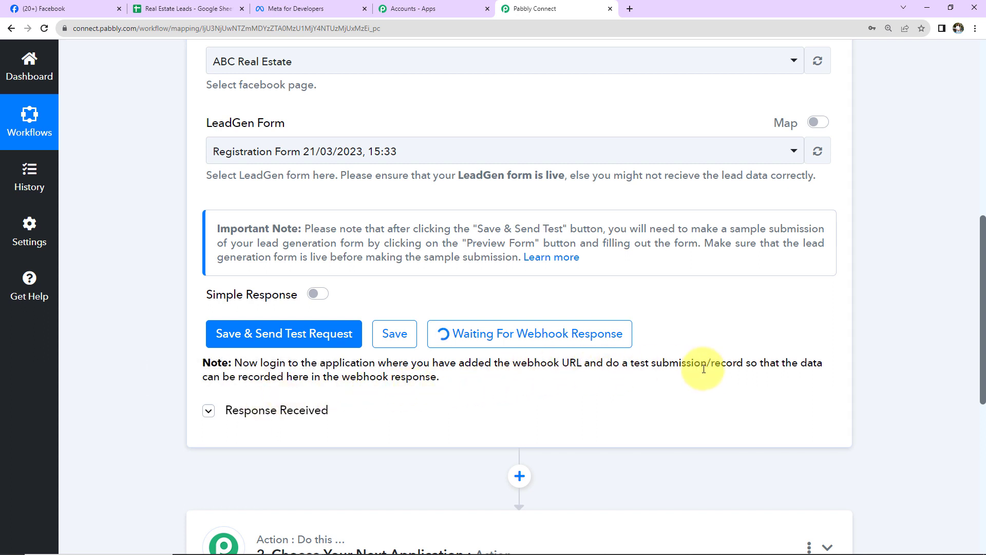
pyautogui.click(319, 11)
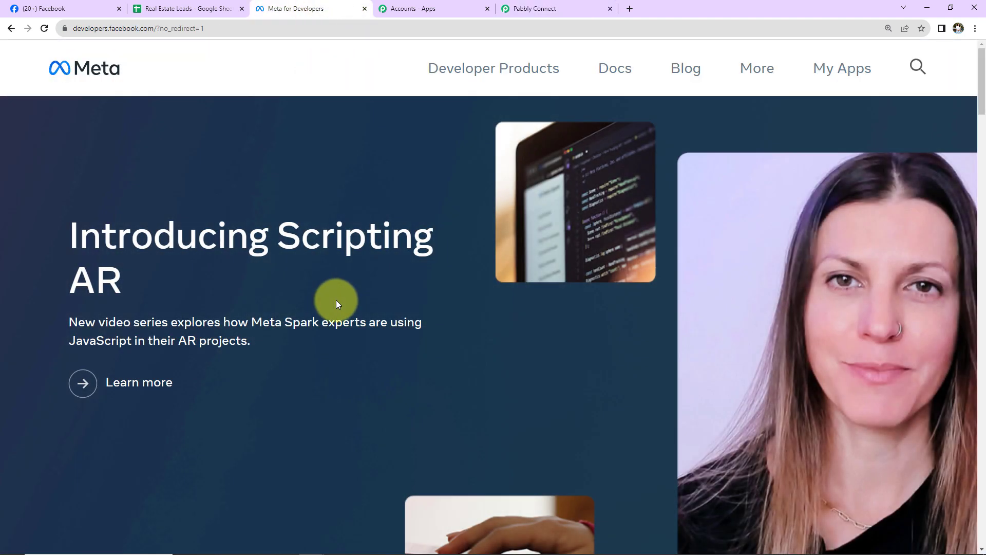
# Step: Open the Lead Ads Testing Tool from the Meta for Developers tools
pyautogui.click(845, 69)
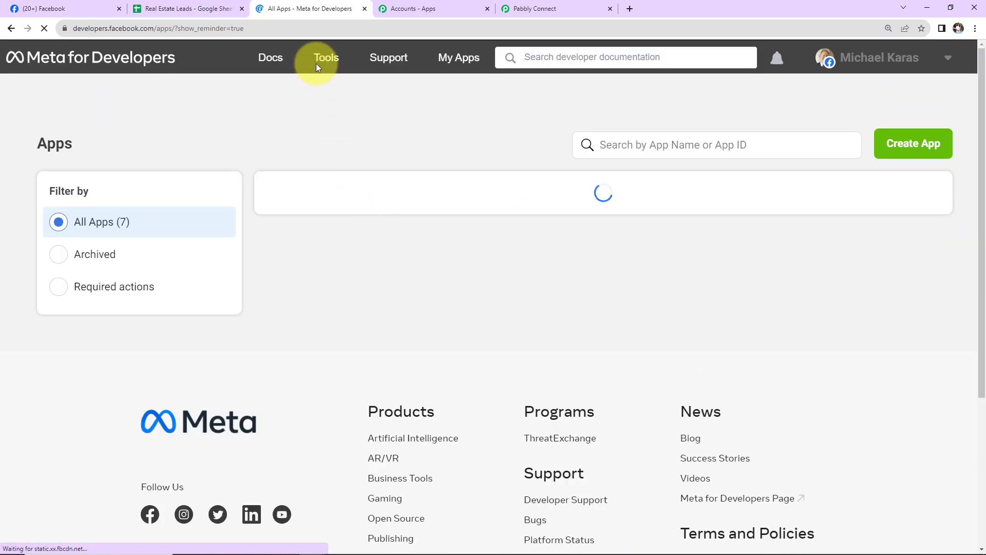
pyautogui.click(318, 59)
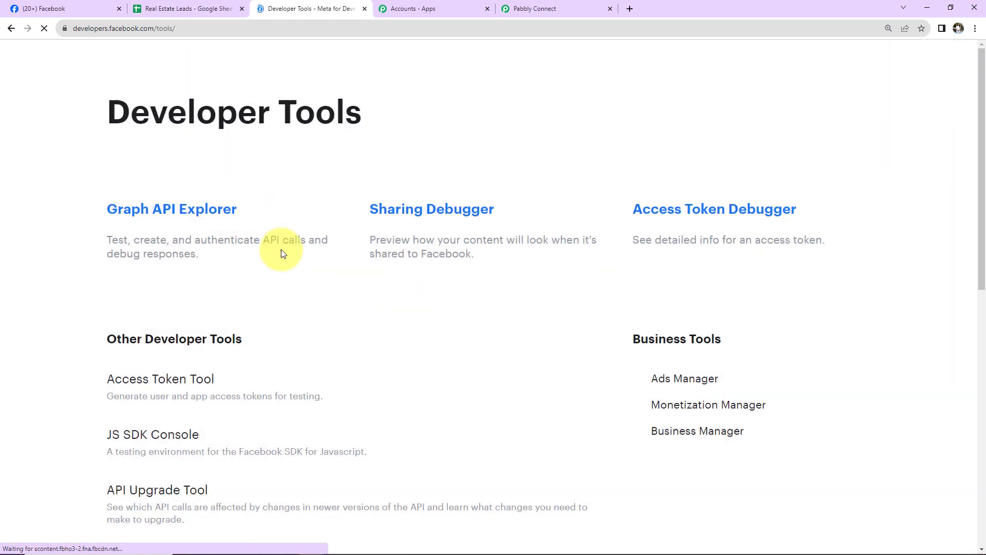
pyautogui.scroll(-5, 281, 322)
pyautogui.scroll(-2, 281, 323)
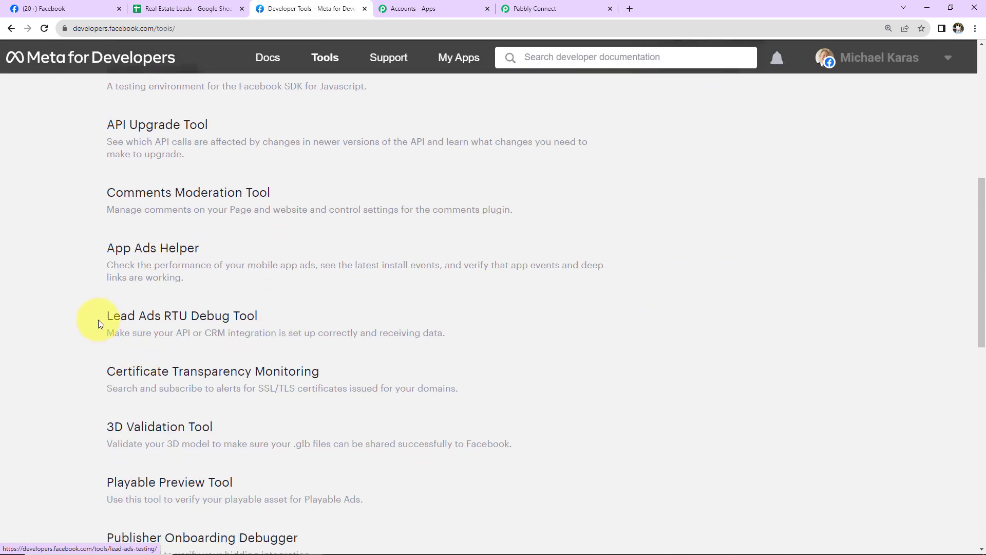
pyautogui.click(214, 318)
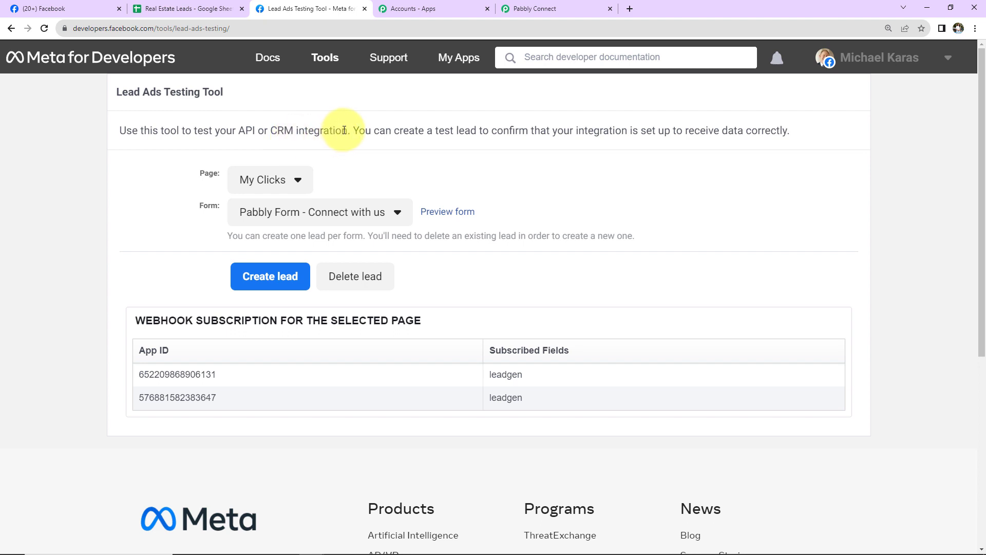
# Step: Select page ABC Real Estate and form Registration Form 21/03/2023, 15:33 in the testing tool
pyautogui.click(298, 182)
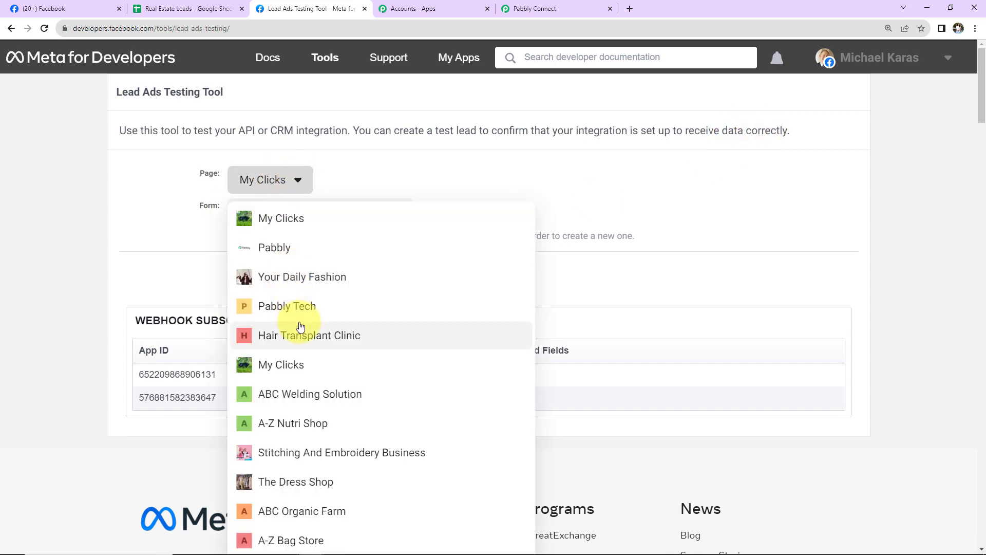
pyautogui.scroll(-4, 300, 326)
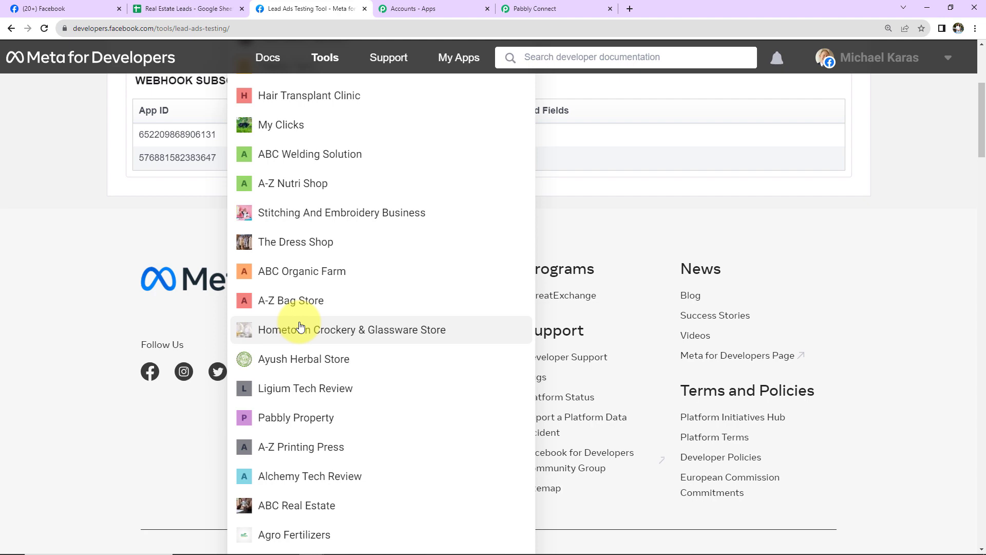
pyautogui.click(246, 505)
pyautogui.scroll(3, 362, 294)
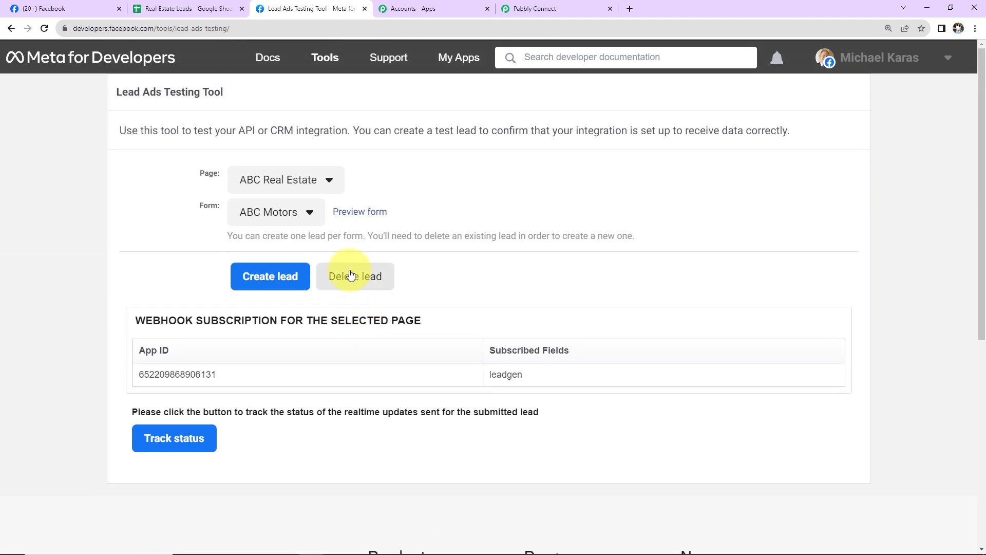
pyautogui.click(305, 212)
pyautogui.click(257, 256)
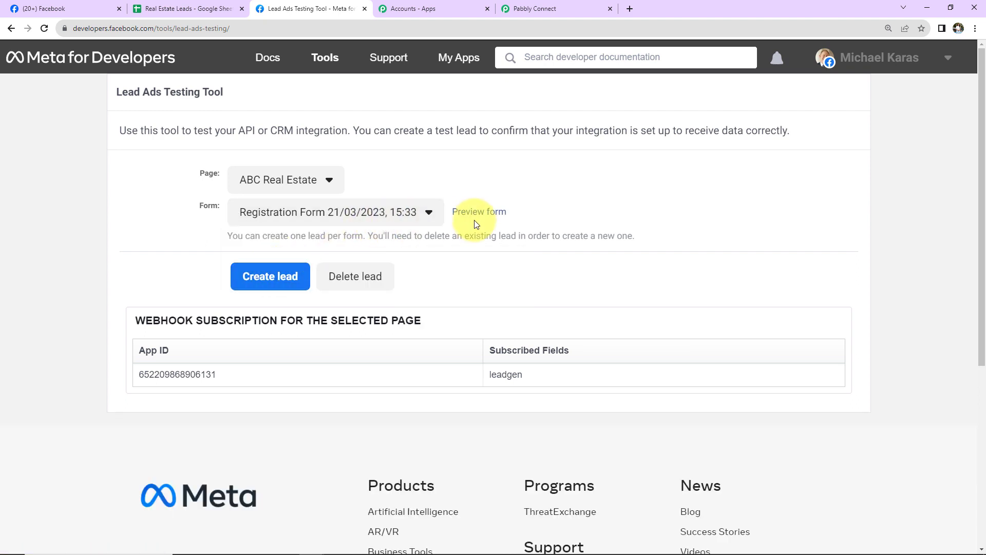
# Step: Preview the registration form and fill the email and full name from autofill suggestions
pyautogui.click(500, 224)
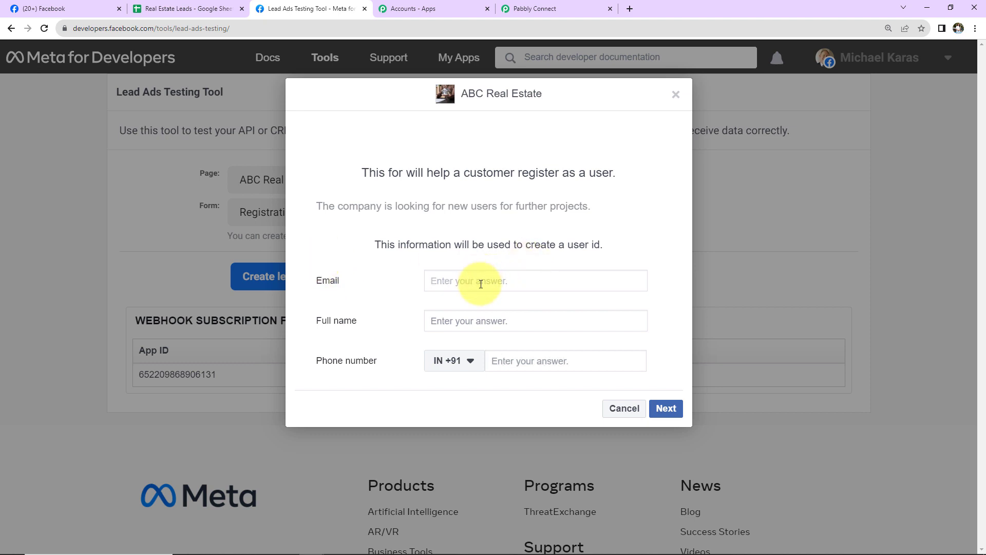
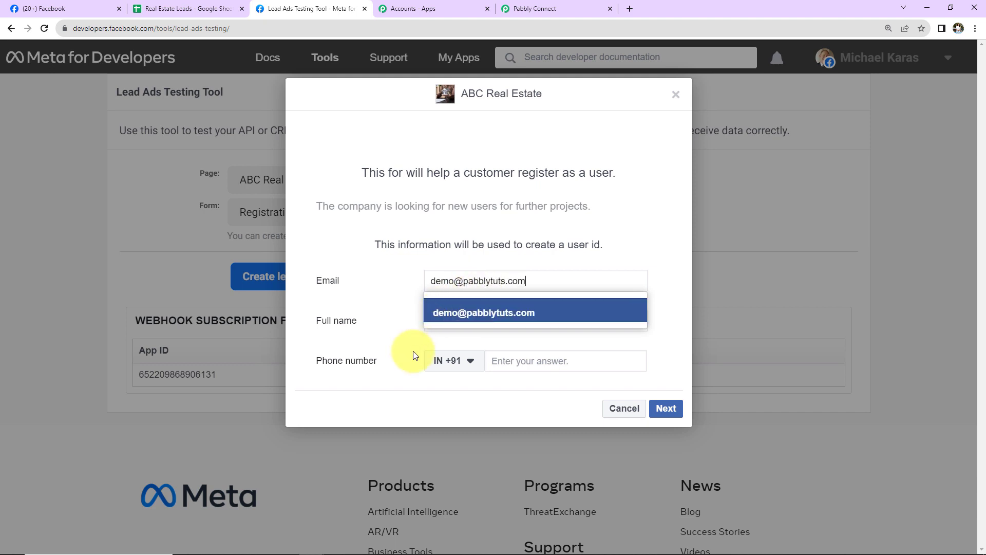
pyautogui.click(441, 322)
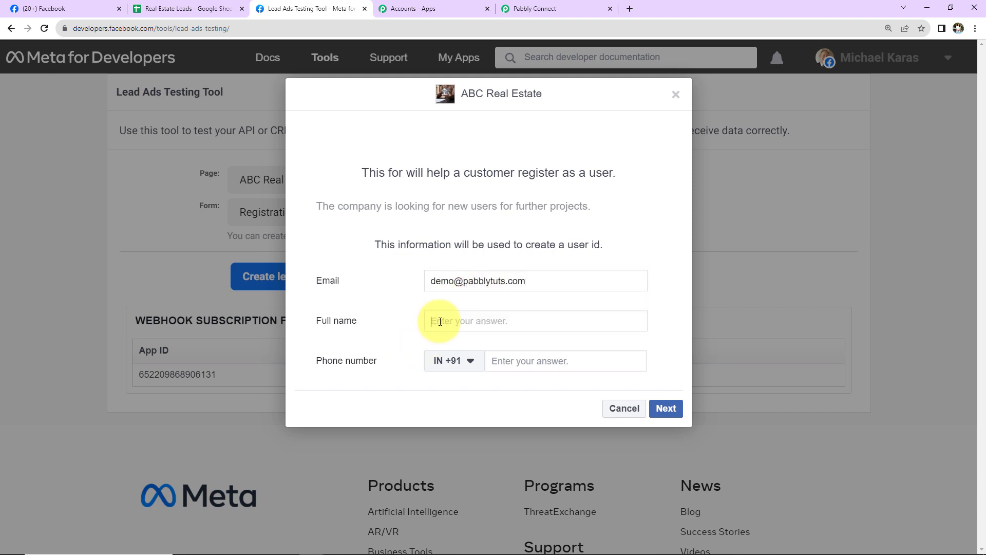
pyautogui.write('Demo User')
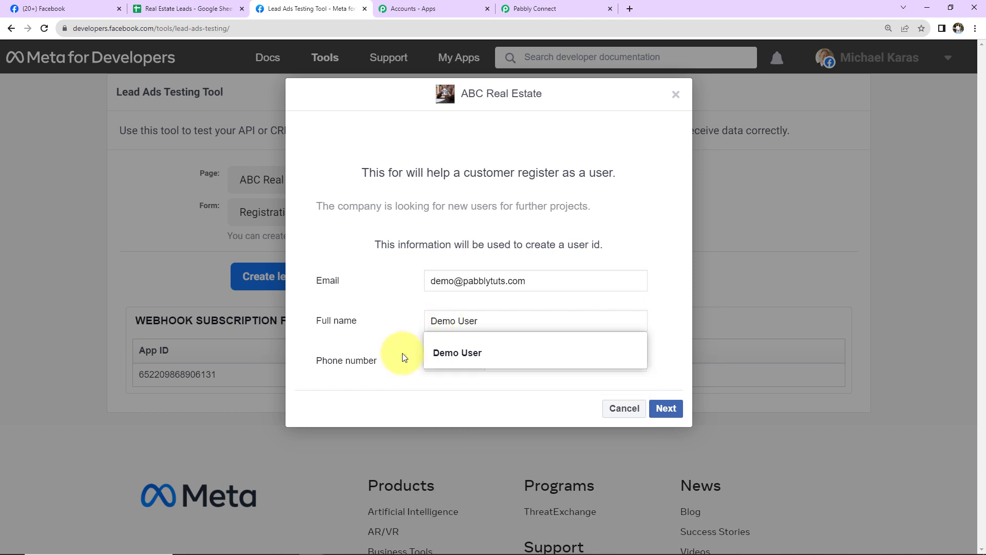
pyautogui.click(418, 359)
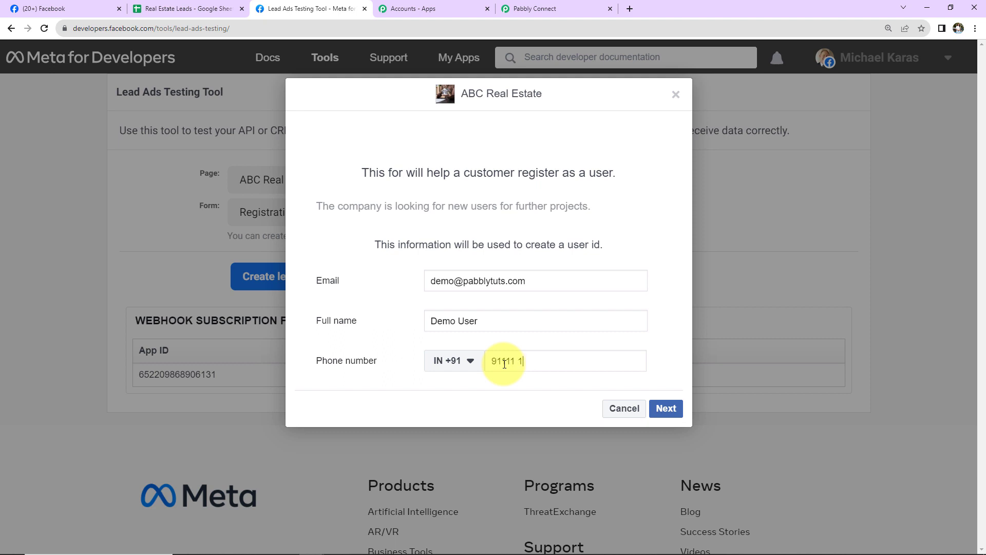
# Step: Submit the test lead and return to the Pabbly Connect workflow
pyautogui.click(670, 409)
pyautogui.click(660, 287)
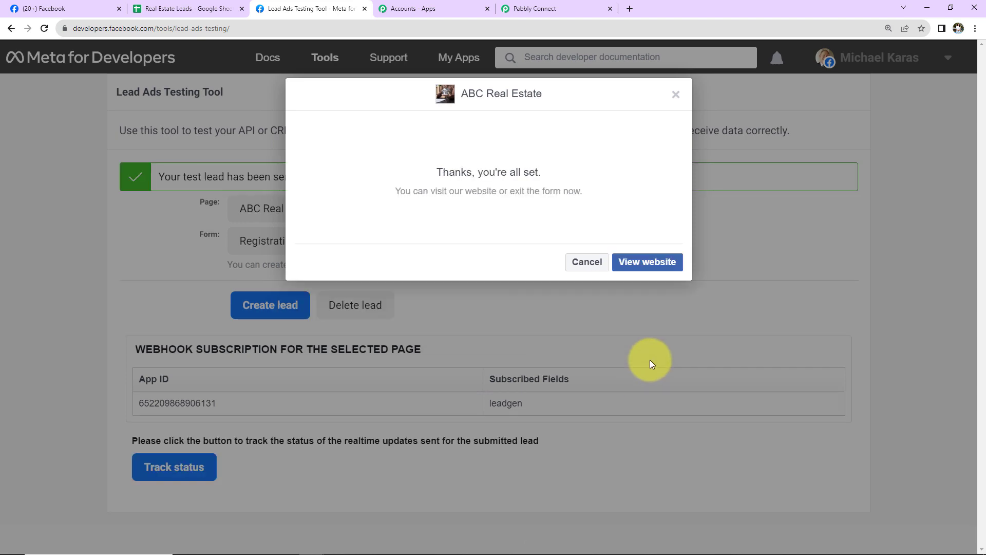
pyautogui.click(553, 11)
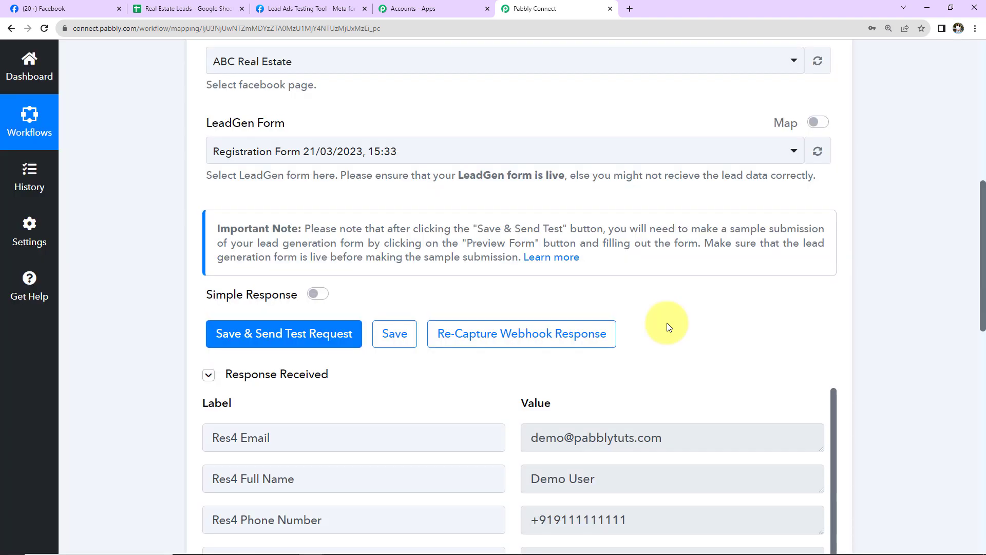
# Step: Search 'google s' in the action step and pick Google Sheets as the action app
pyautogui.scroll(-5, 667, 323)
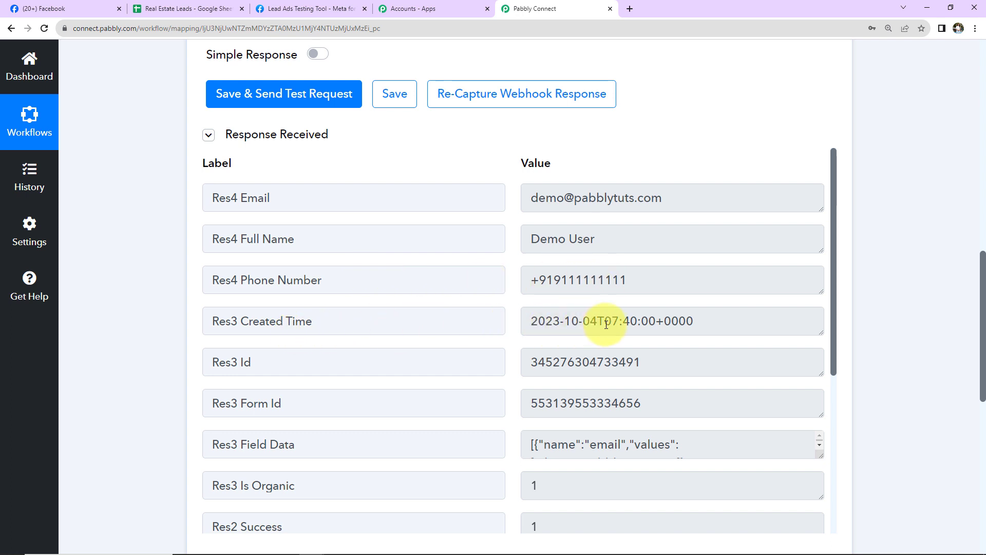
pyautogui.scroll(-5, 679, 331)
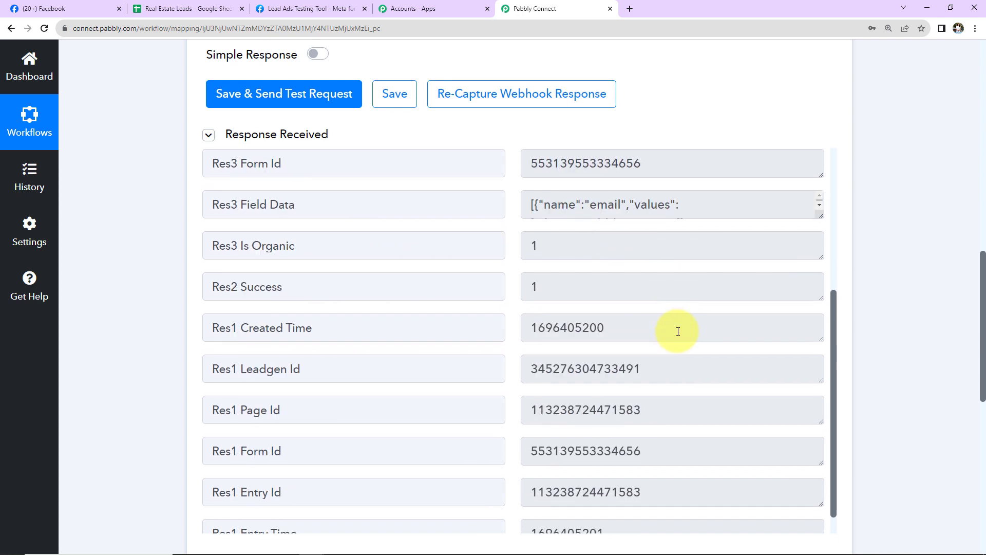
pyautogui.scroll(-1, 681, 326)
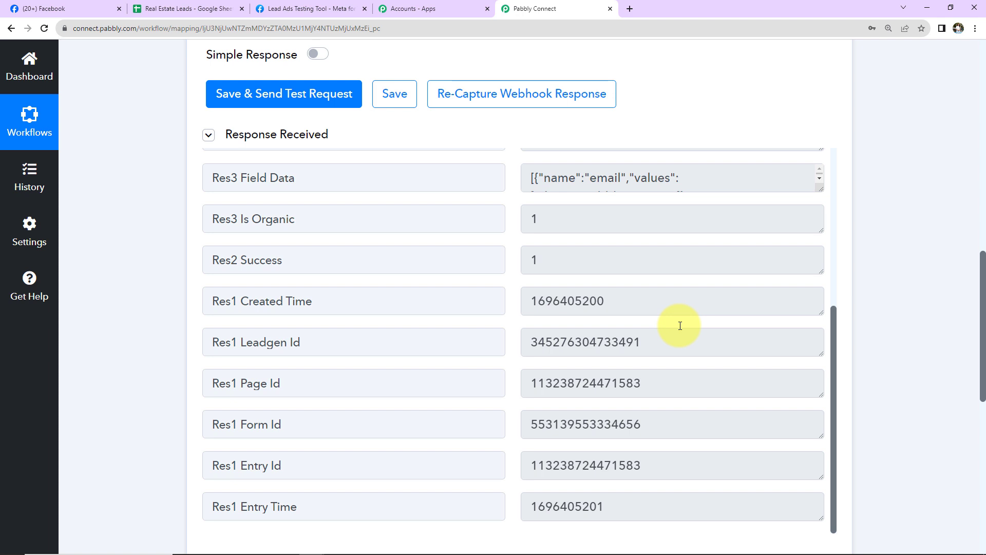
pyautogui.scroll(6, 680, 326)
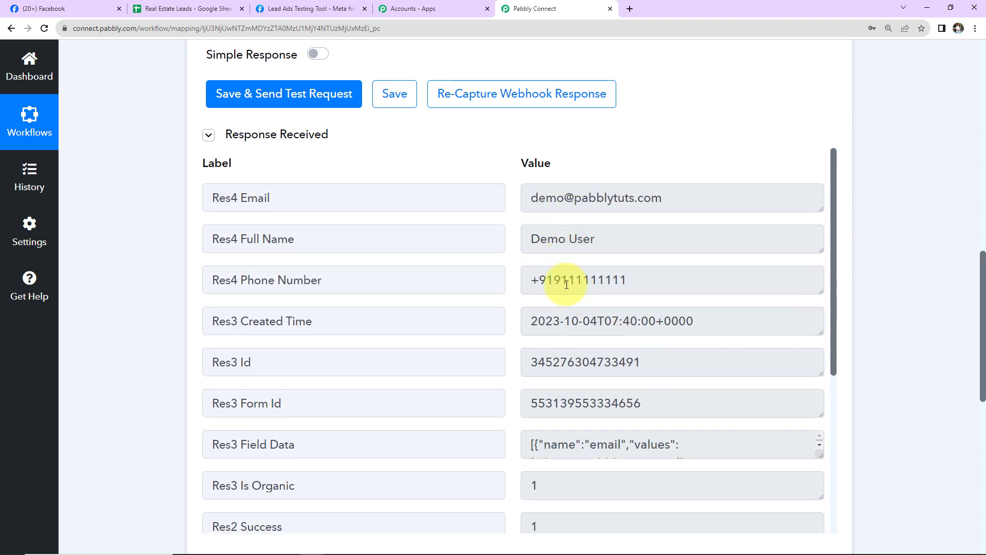
pyautogui.scroll(-7, 896, 287)
pyautogui.click(292, 306)
pyautogui.click(289, 392)
pyautogui.write('g')
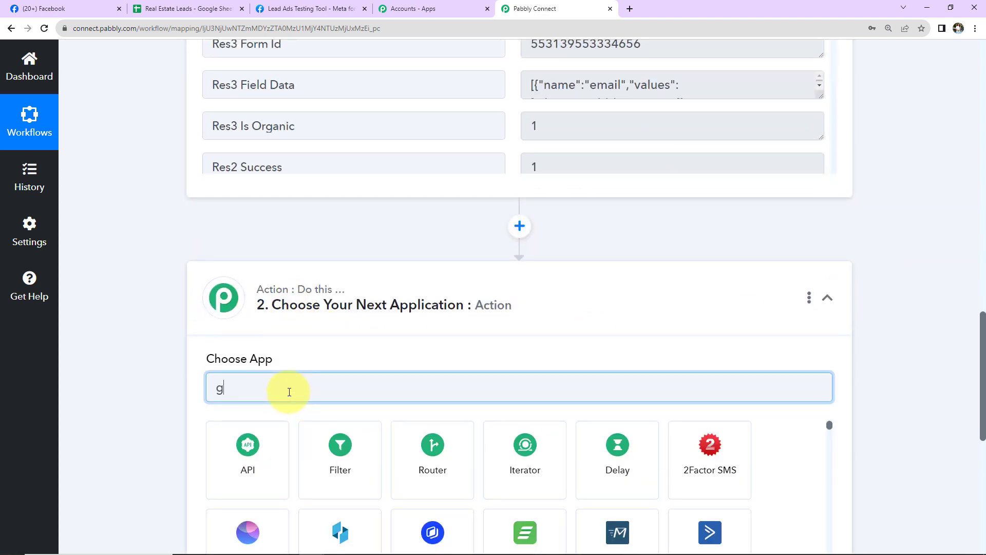
pyautogui.write('oogle s')
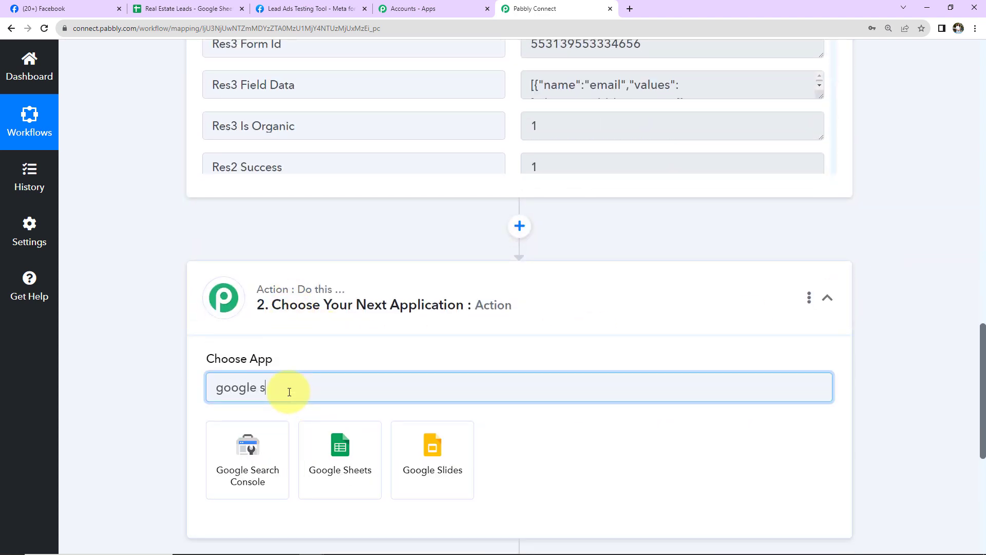
pyautogui.click(340, 478)
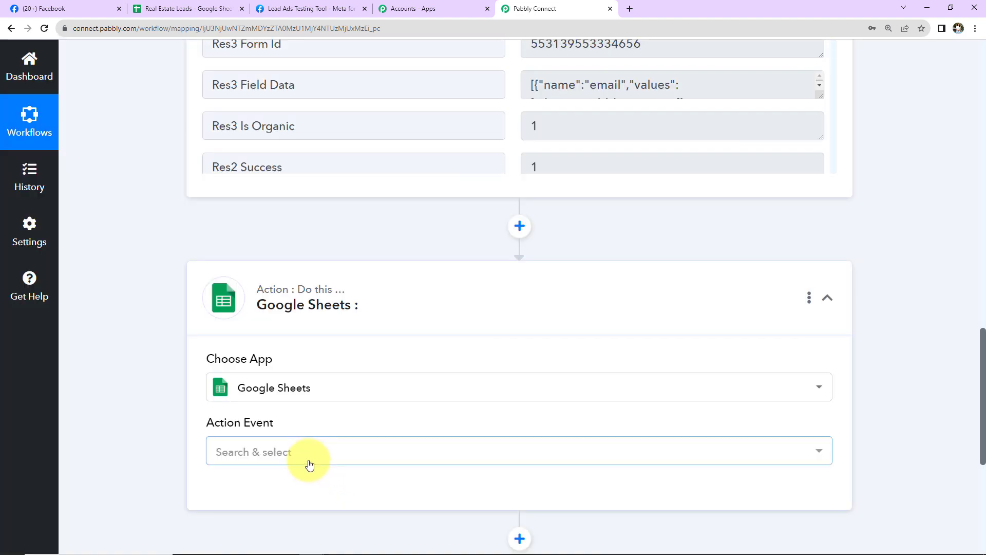
# Step: Choose Add New Row as the action event and bring up the account connection panel
pyautogui.click(306, 460)
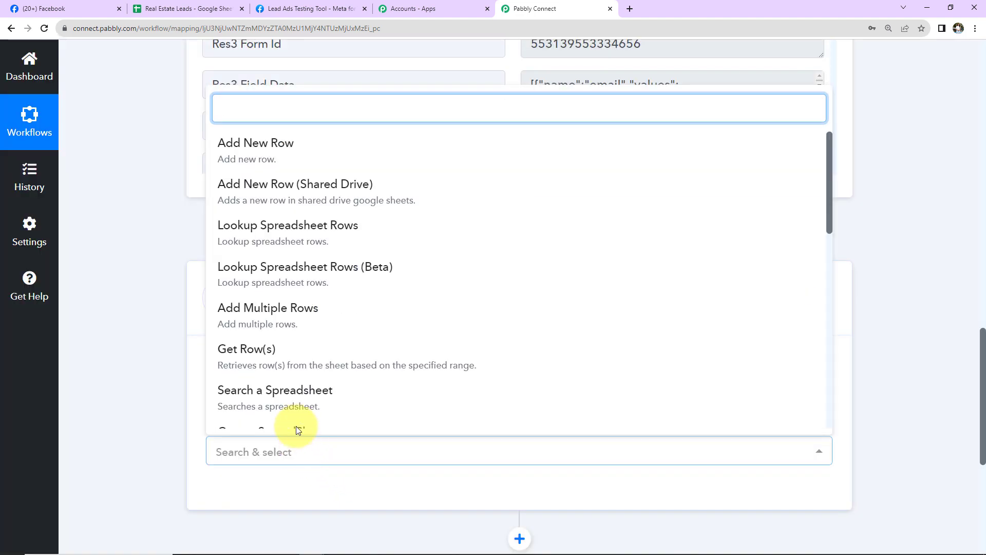
pyautogui.click(265, 150)
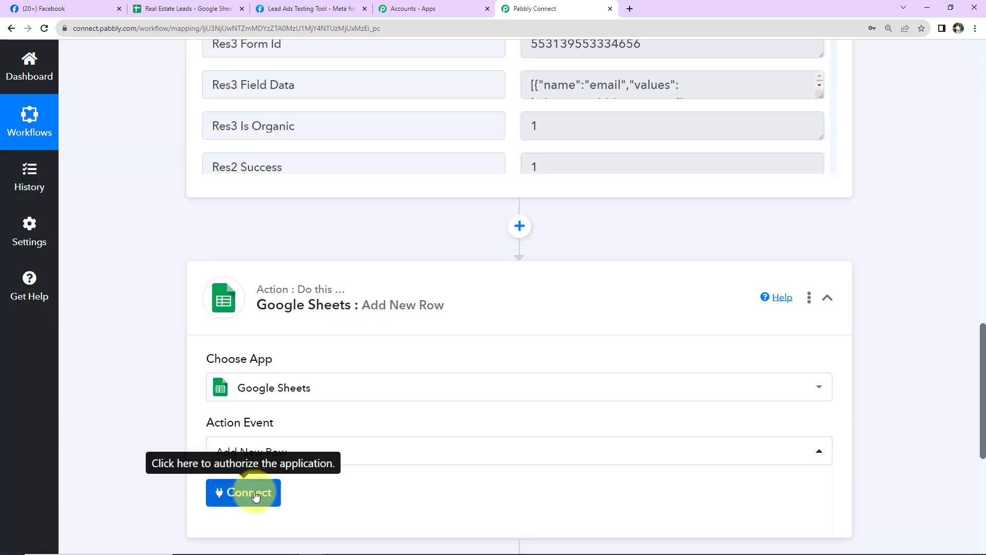
pyautogui.click(253, 492)
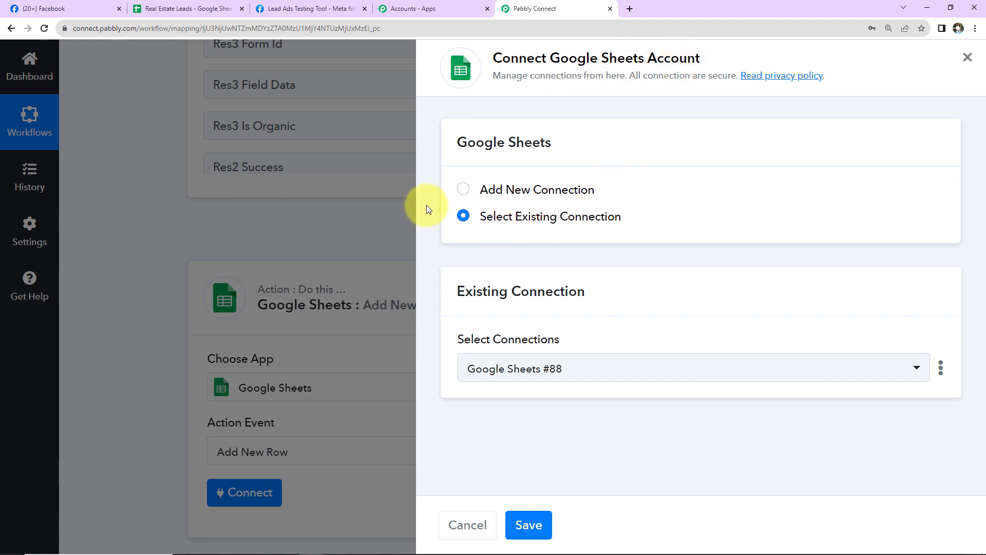
# Step: Create a new connection by signing in with Google, choosing the account, and allowing access
pyautogui.click(463, 189)
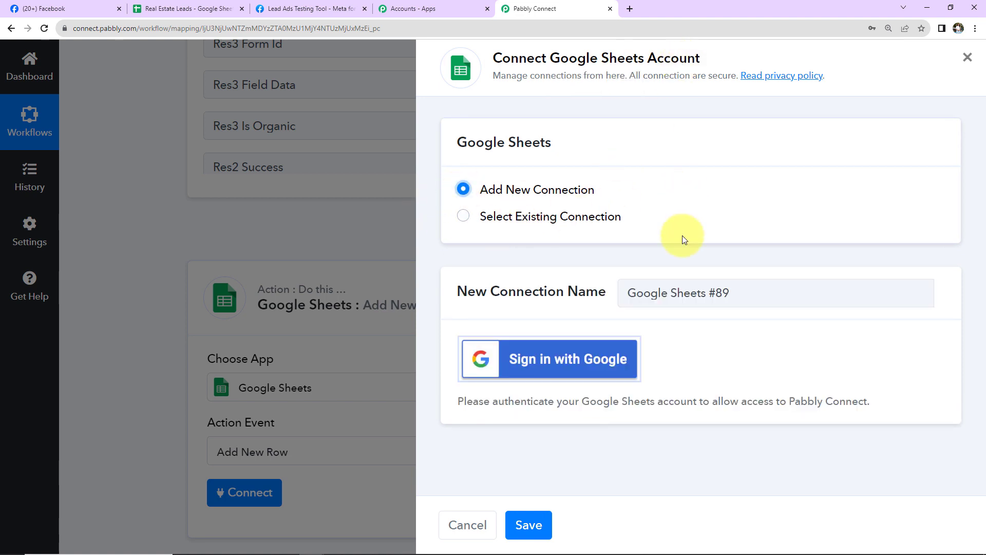
pyautogui.click(591, 357)
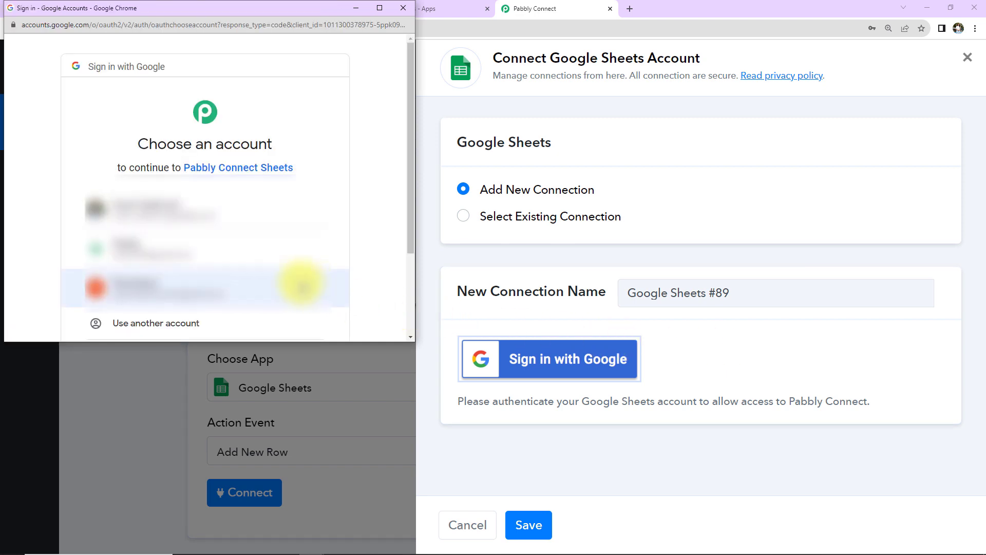
pyautogui.click(205, 265)
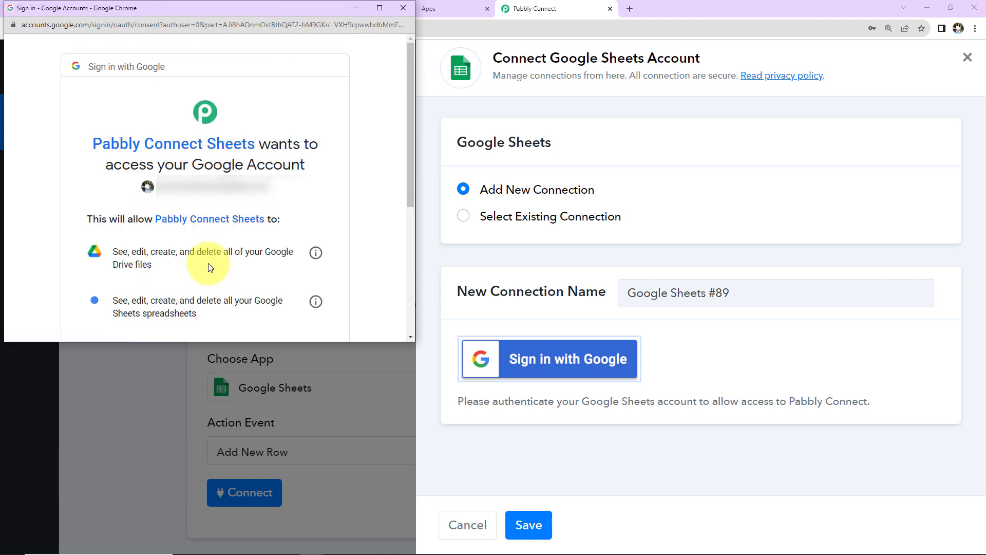
pyautogui.scroll(-5, 242, 185)
pyautogui.click(255, 253)
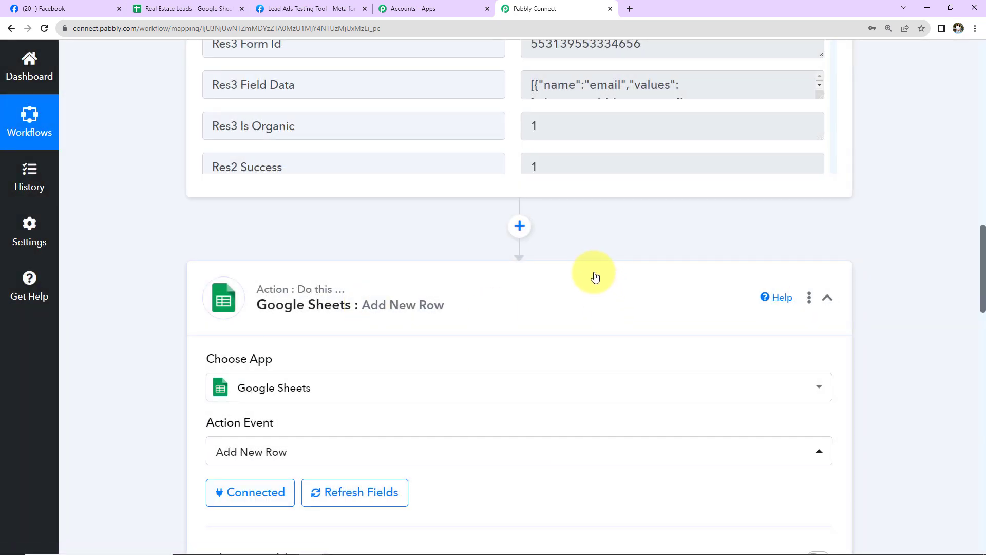
# Step: Check the Real Estate Leads sheet's Name, Email Address and Contact Number headers, then return to Pabbly Connect
pyautogui.scroll(-9, 595, 278)
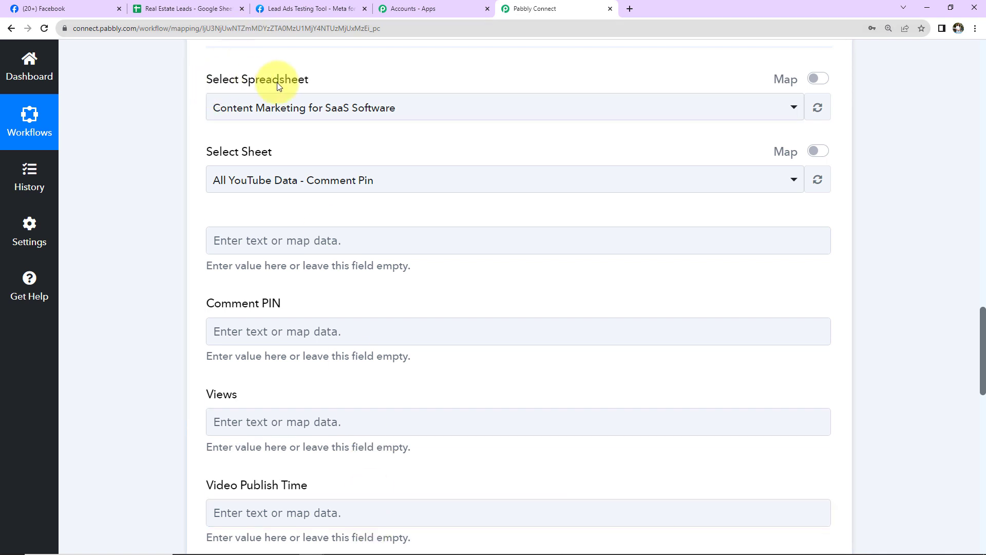
pyautogui.scroll(2, 277, 86)
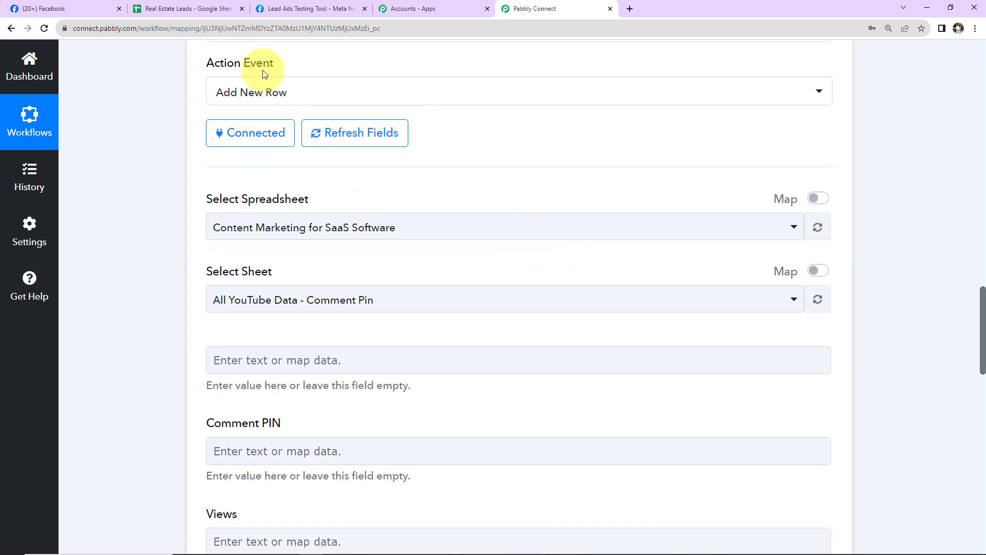
pyautogui.click(199, 9)
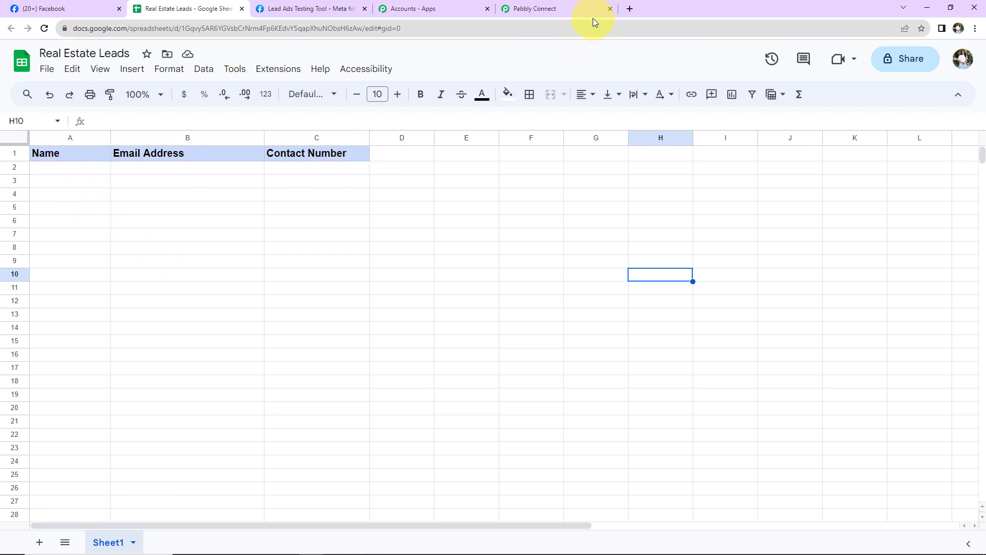
pyautogui.click(572, 11)
# Step: Select the Real Estate Leads spreadsheet with Sheet1, showing the Name, Email Address and Contact Number fields
pyautogui.click(431, 229)
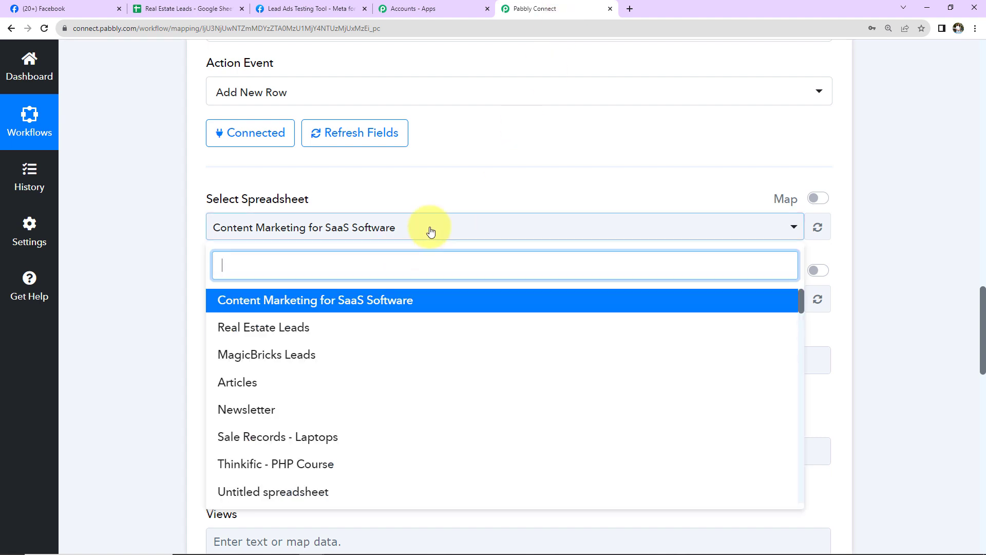
pyautogui.click(236, 329)
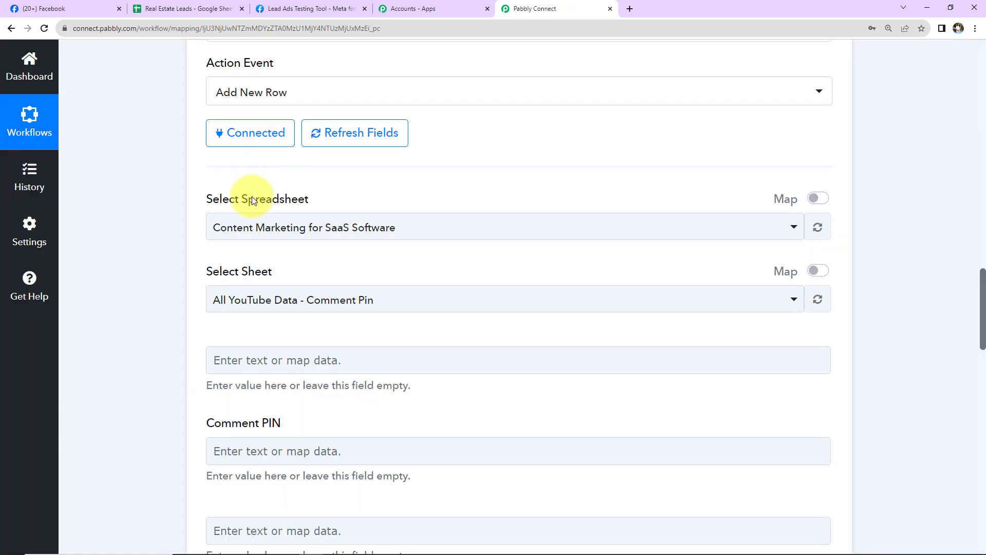
pyautogui.click(429, 226)
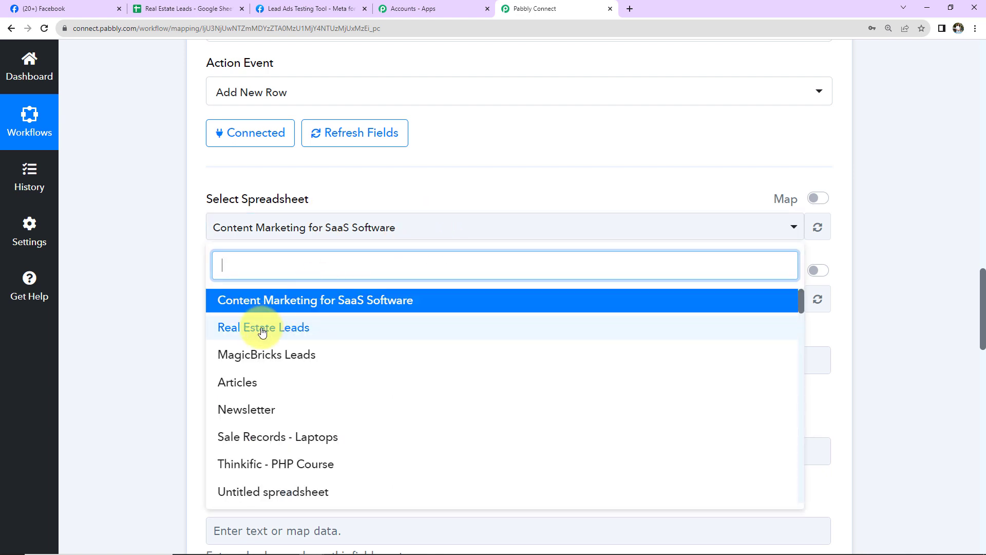
pyautogui.click(262, 329)
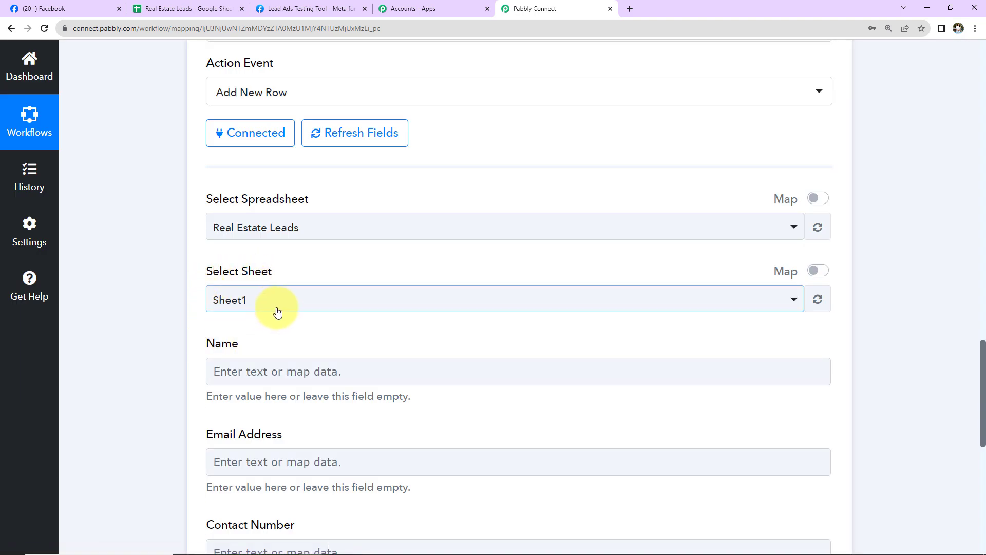
pyautogui.scroll(-5, 271, 313)
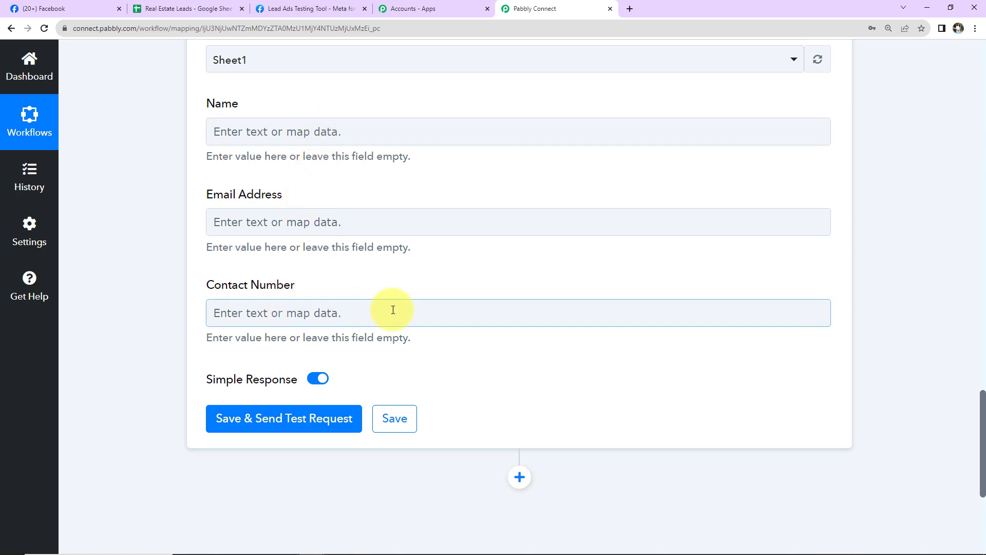
pyautogui.scroll(10, 393, 310)
pyautogui.scroll(3, 577, 139)
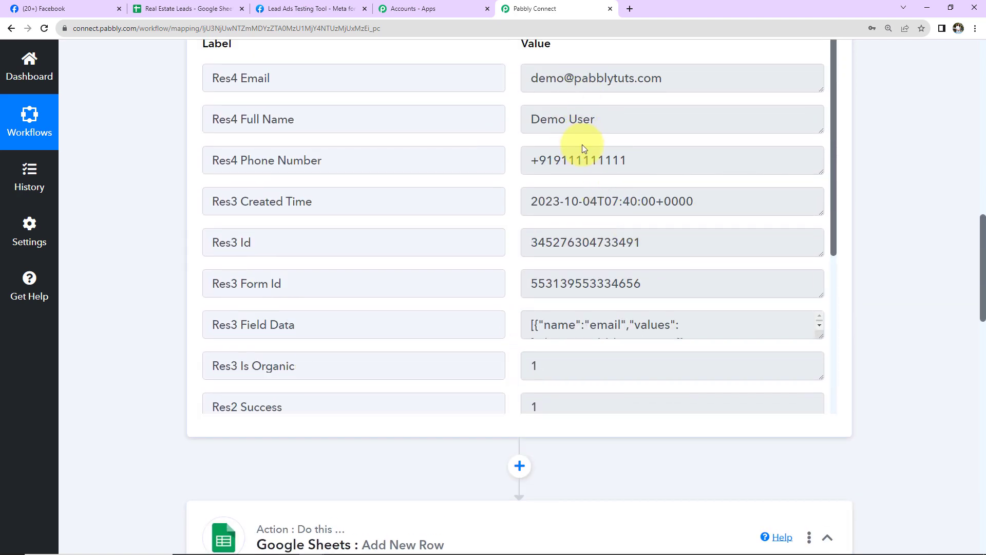
pyautogui.scroll(-15, 881, 202)
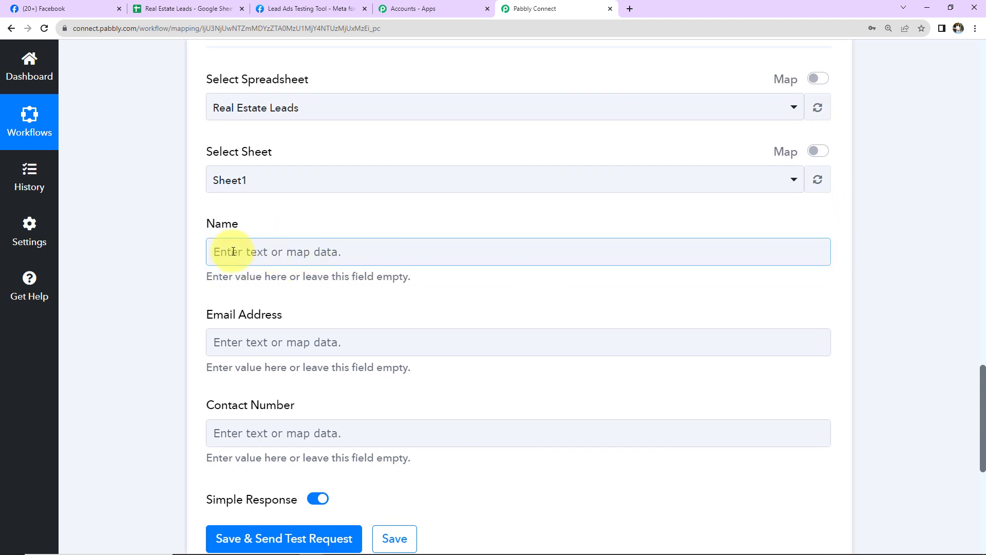
# Step: Map the Facebook lead's Res4 Full Name into the Name column
pyautogui.click(229, 251)
pyautogui.click(345, 372)
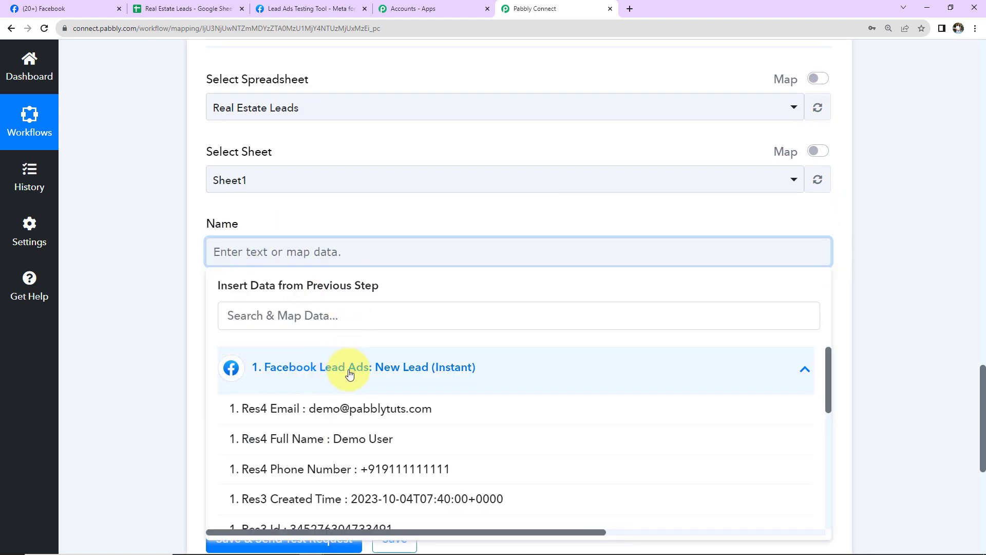
pyautogui.click(303, 440)
pyautogui.click(150, 346)
pyautogui.click(416, 284)
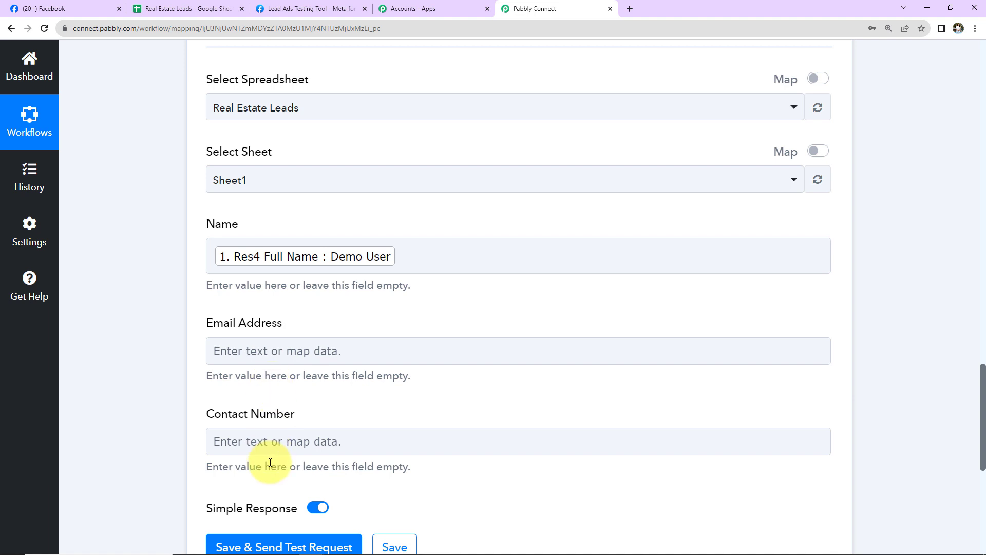
# Step: Map the lead's Res4 Email into the Email Address column
pyautogui.click(285, 351)
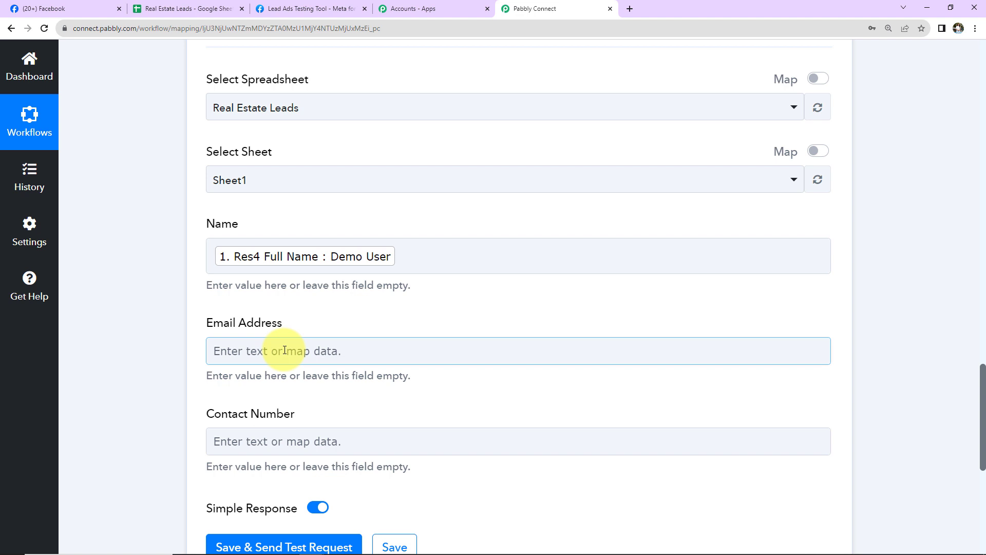
pyautogui.click(241, 347)
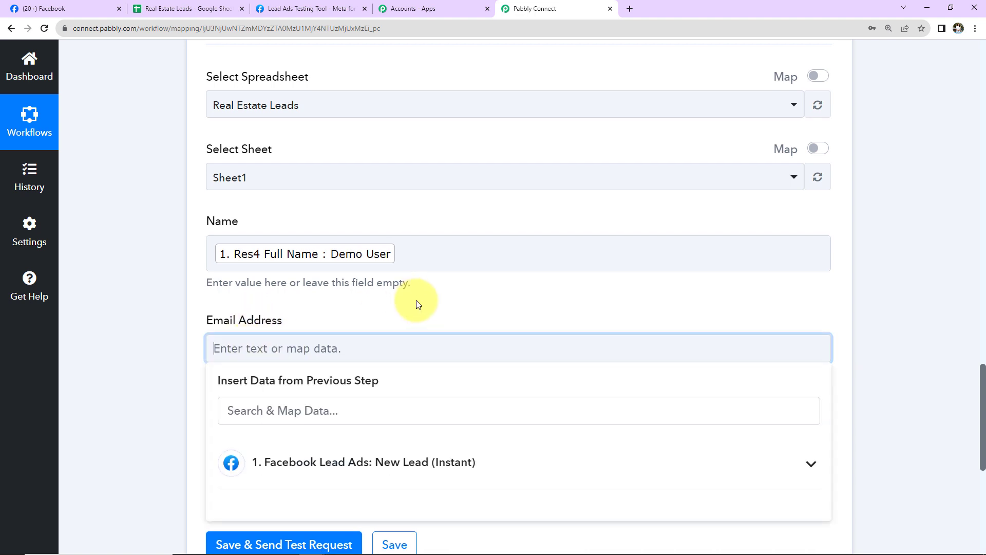
pyautogui.scroll(-2, 408, 238)
pyautogui.click(330, 345)
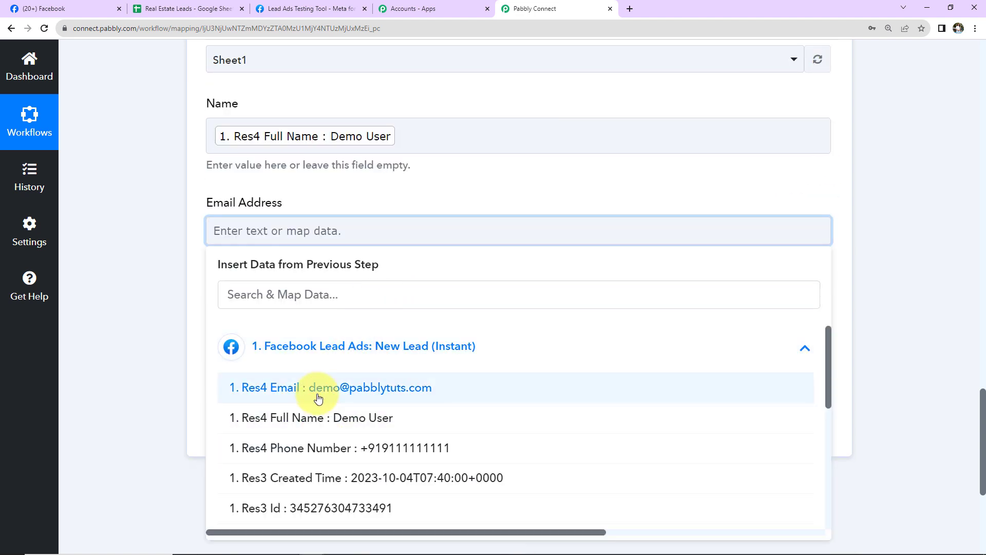
pyautogui.click(320, 389)
# Step: Map Res4 Phone Number into Contact Number, then save and send a test request
pyautogui.click(242, 331)
pyautogui.click(260, 440)
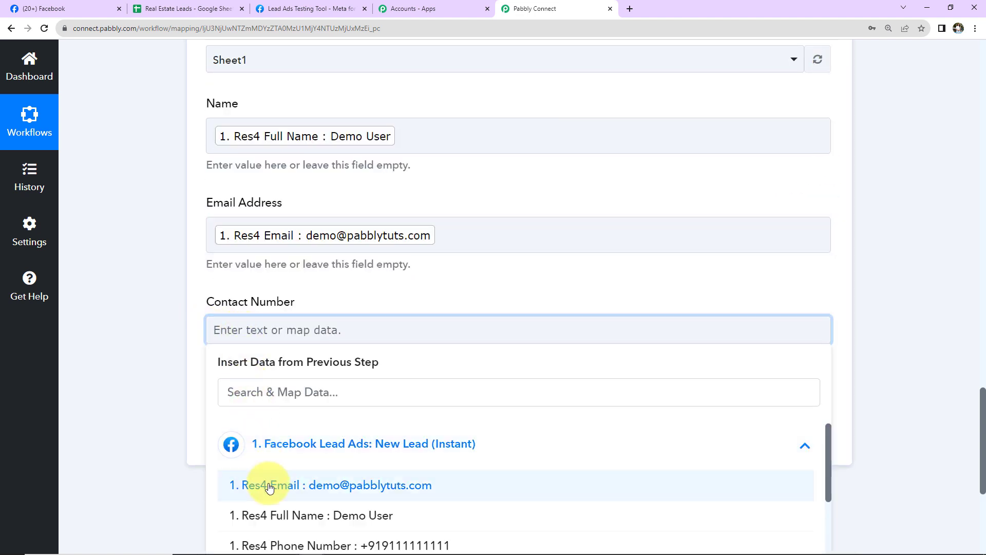
pyautogui.click(260, 539)
pyautogui.click(156, 387)
pyautogui.click(247, 445)
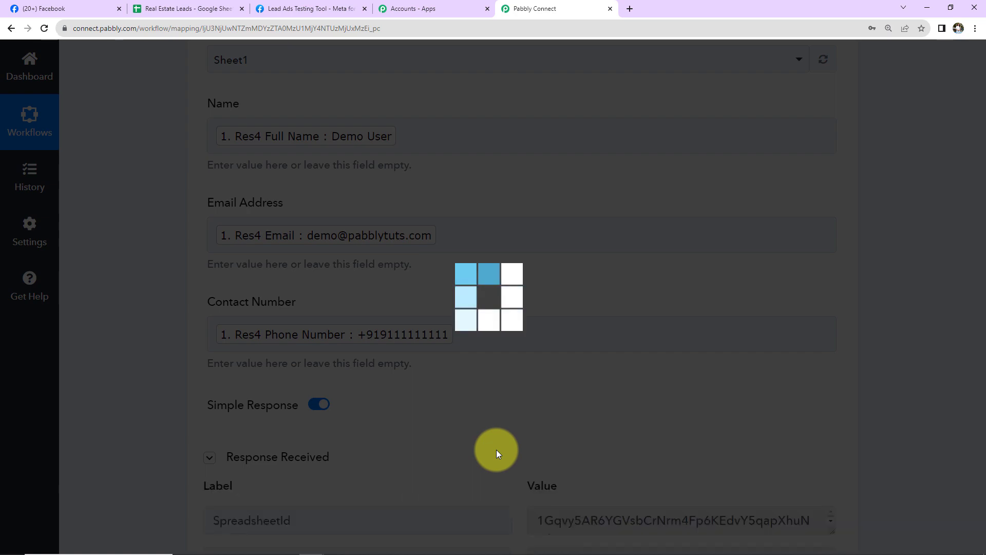
# Step: Confirm row 2 of the Real Estate Leads sheet holds the test lead's name, email and phone
pyautogui.scroll(-5, 883, 341)
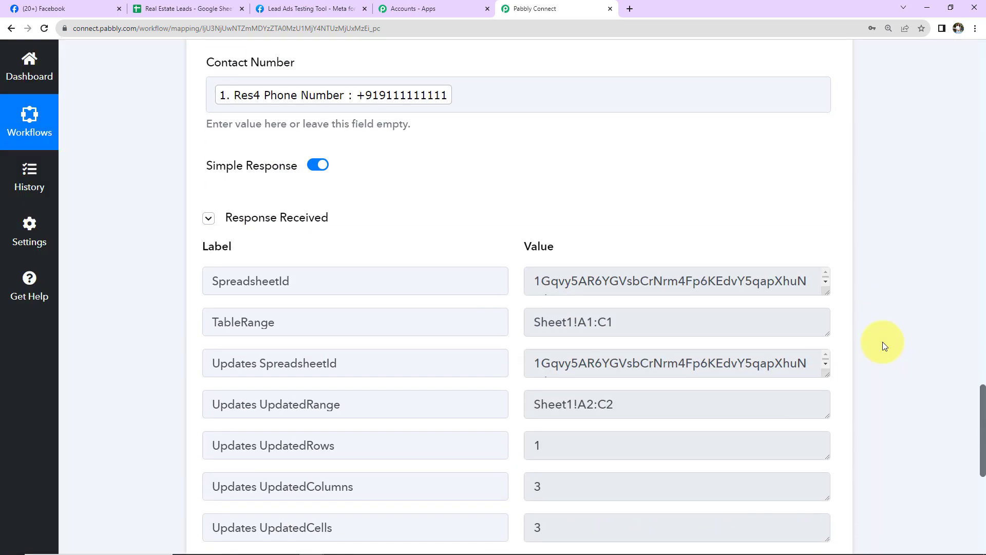
pyautogui.click(197, 10)
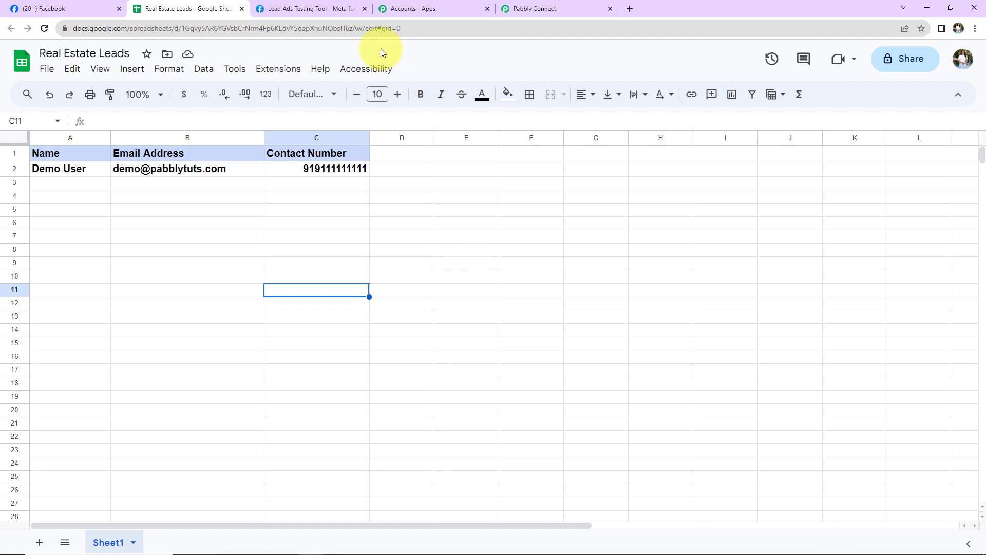
# Step: Dismiss the previous lead's thank-you confirmation and reload the Lead Ads Testing Tool
pyautogui.click(328, 9)
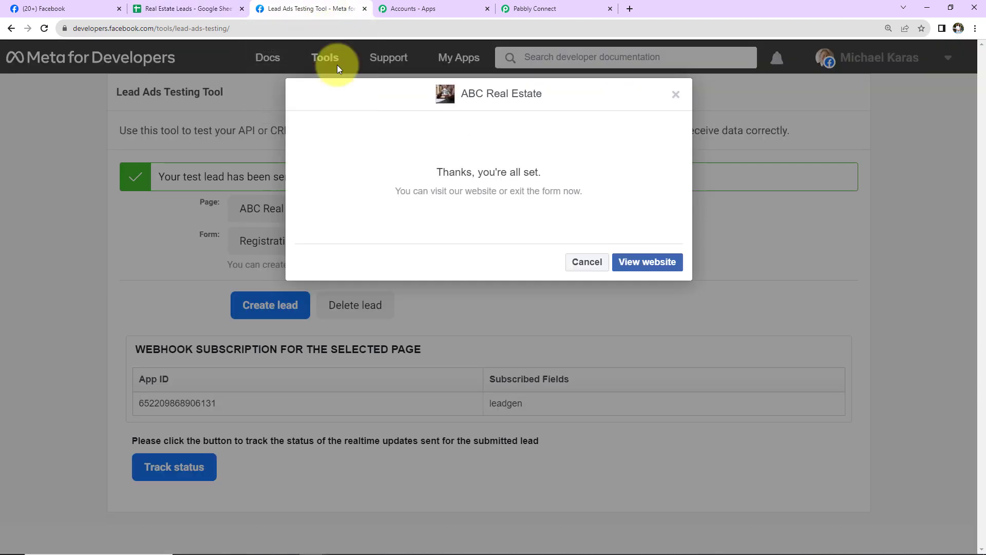
pyautogui.click(676, 94)
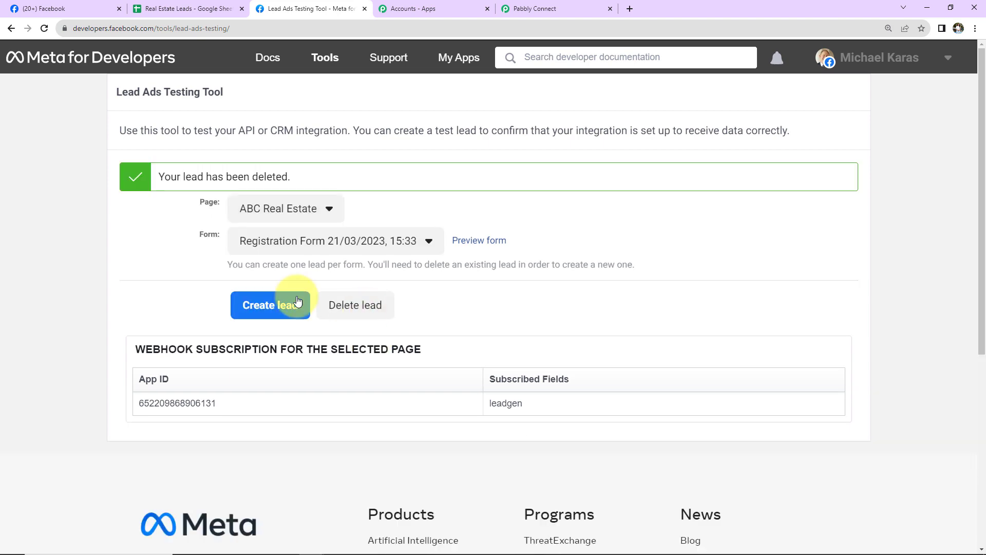
pyautogui.click(41, 29)
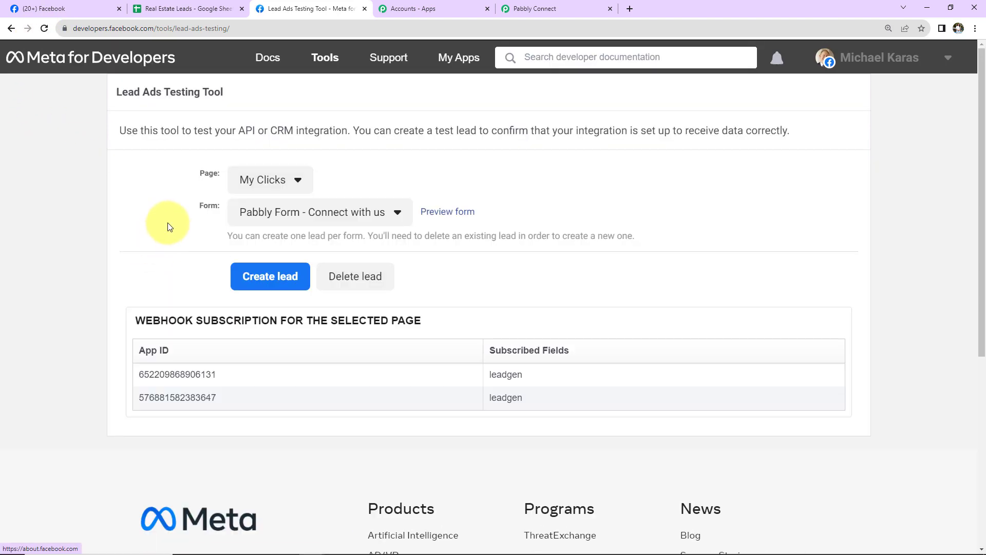
# Step: Select the ABC Real Estate page and its Registration Form
pyautogui.click(262, 182)
pyautogui.scroll(-5, 288, 395)
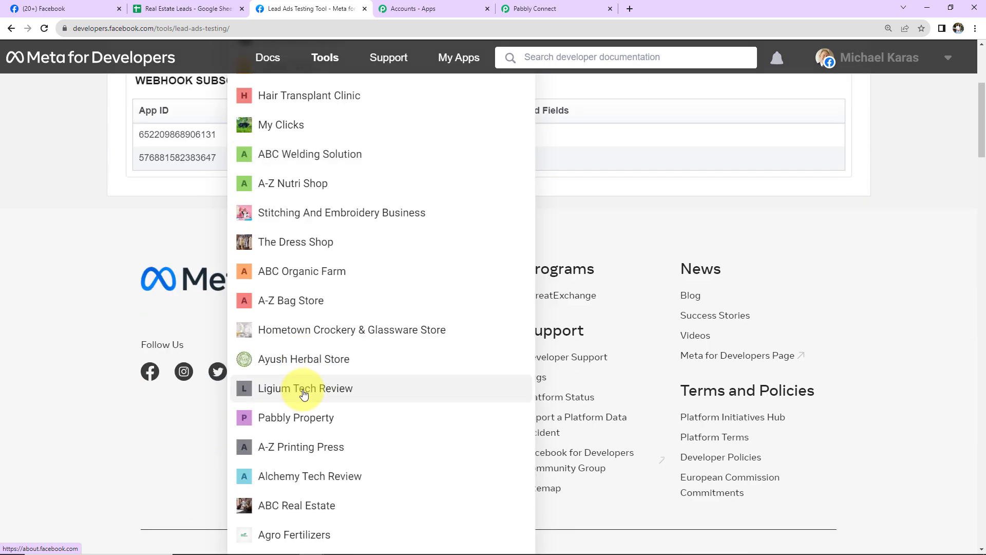
pyautogui.click(264, 504)
pyautogui.scroll(4, 365, 309)
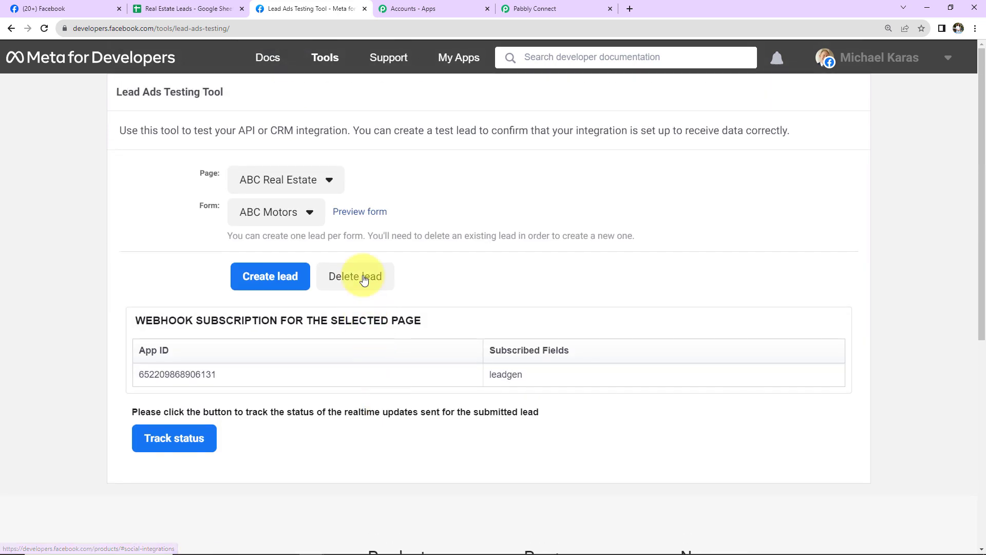
pyautogui.click(311, 213)
pyautogui.click(304, 253)
# Step: Submit a second test lead with a sample email, full name and phone number
pyautogui.click(460, 214)
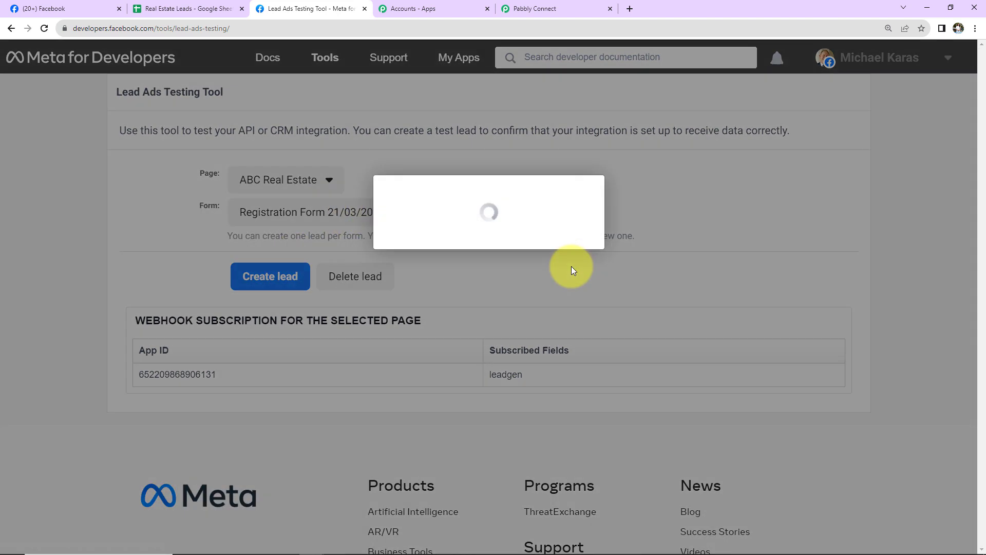
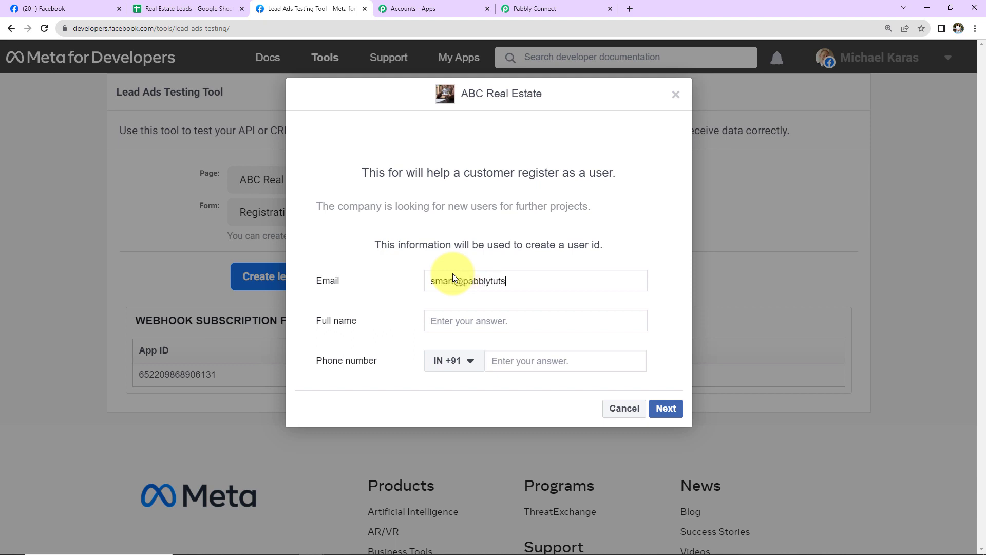
pyautogui.click(462, 326)
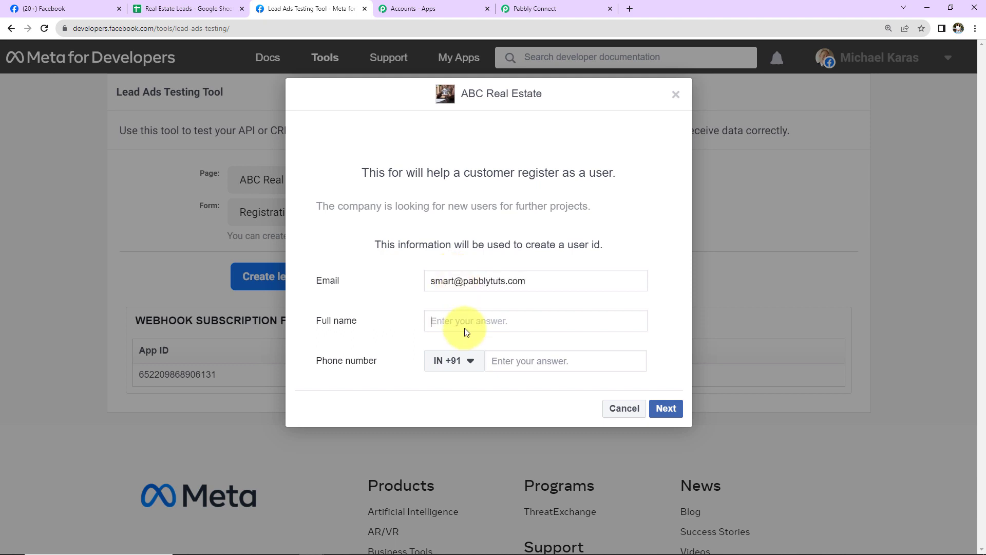
pyautogui.write('Smart User')
pyautogui.click(507, 354)
pyautogui.click(655, 410)
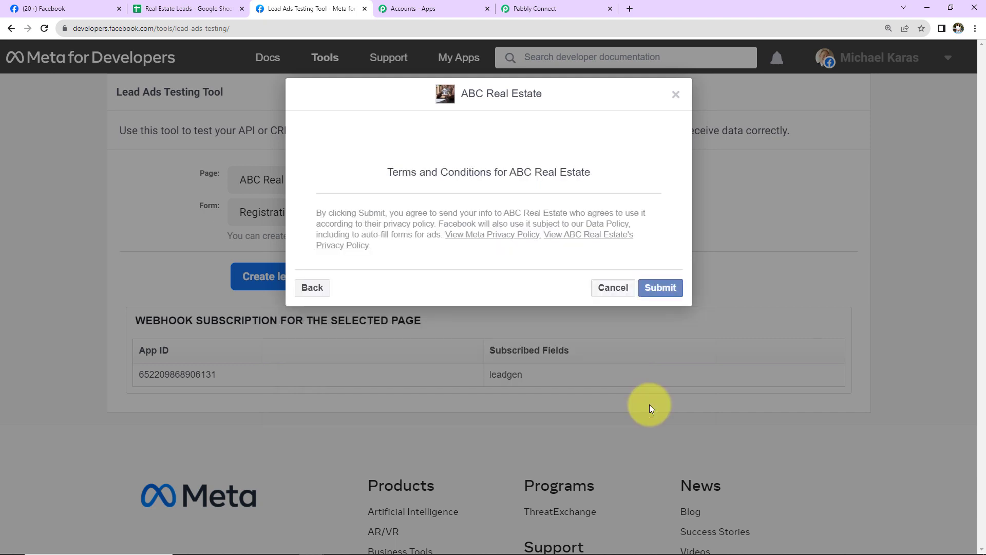
pyautogui.click(657, 285)
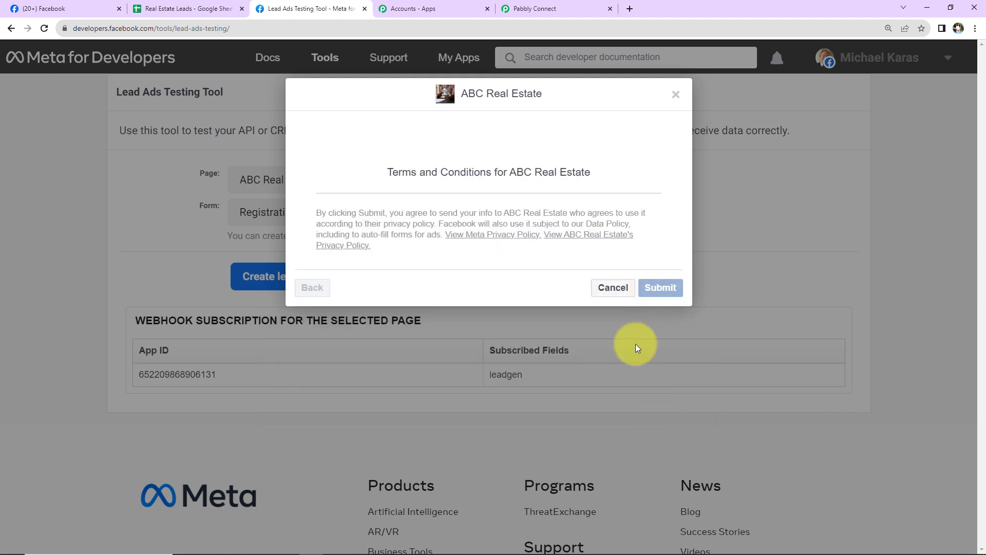
# Step: Verify the new lead landed in row 3 of Real Estate Leads, then return to Pabbly Connect
pyautogui.click(176, 9)
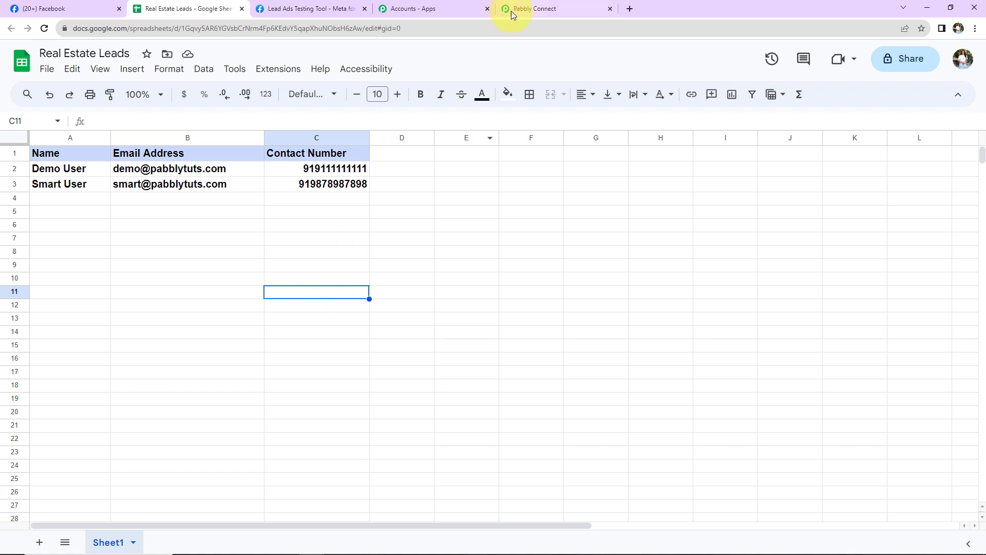
pyautogui.click(545, 9)
pyautogui.scroll(20, 932, 370)
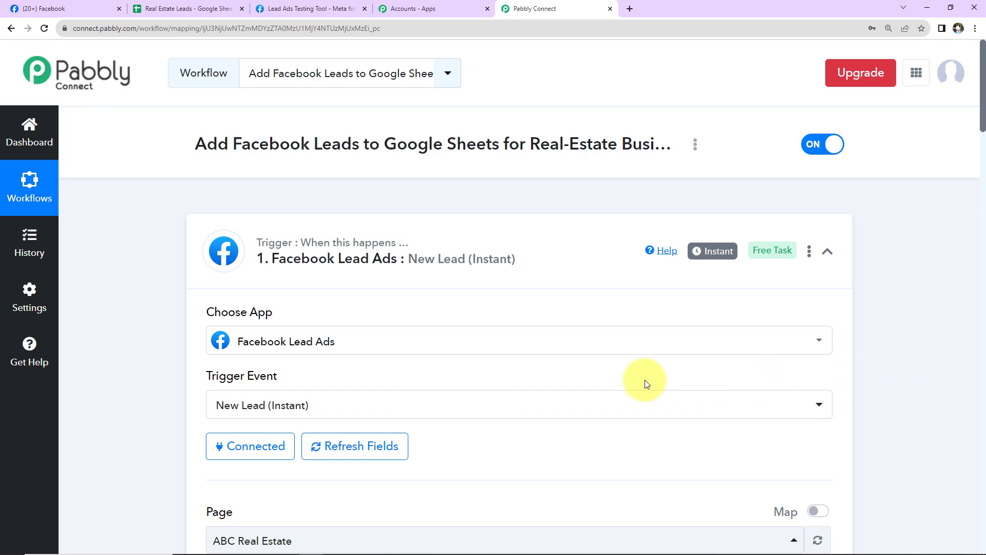
# Step: Collapse the Facebook Lead Ads trigger and Google Sheets action cards, briefly checking the workflow options menu
pyautogui.moveTo(273, 251)
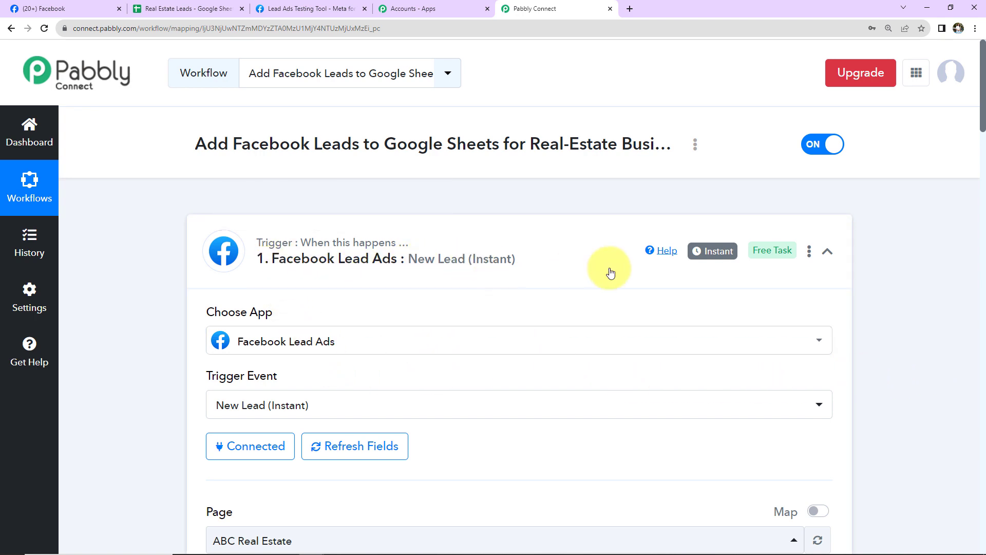
pyautogui.click(827, 252)
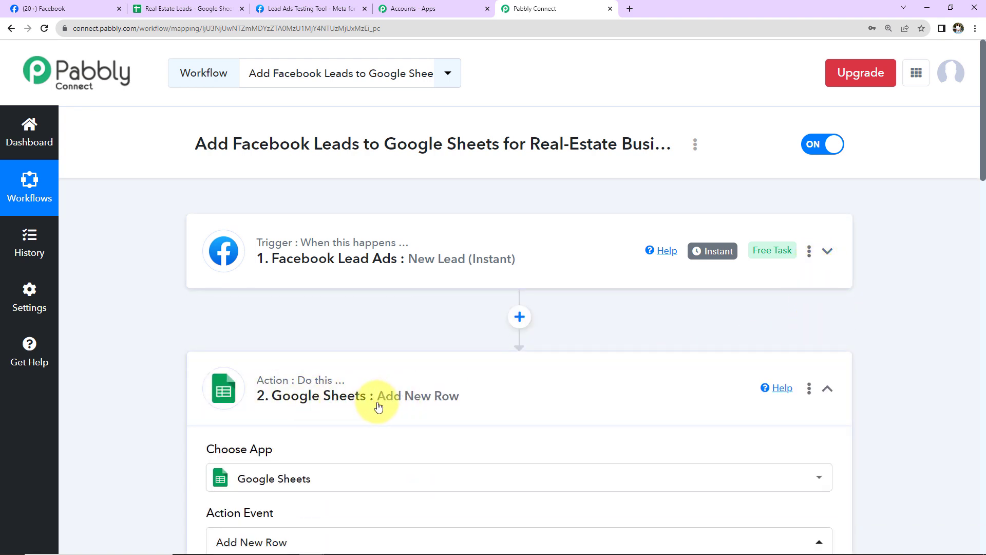
pyautogui.click(829, 390)
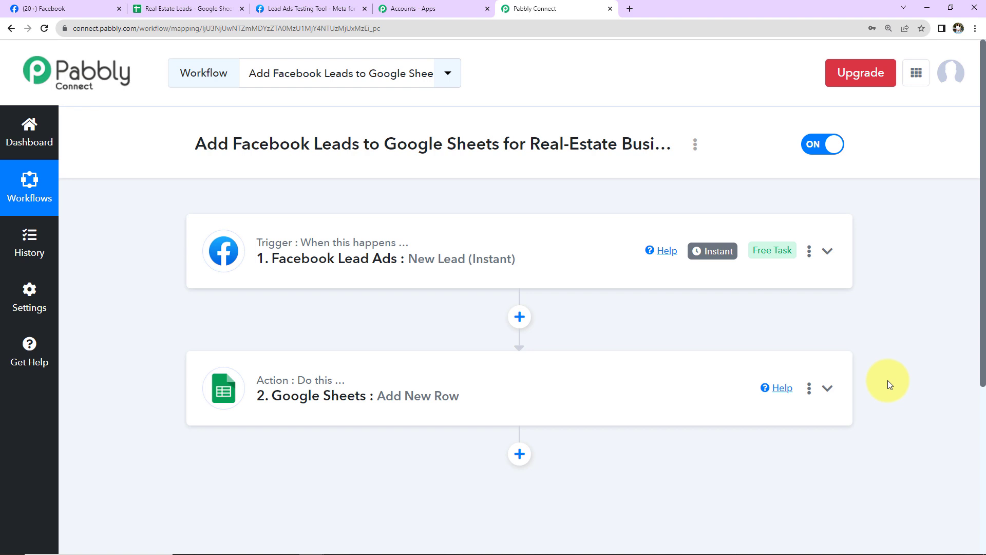
pyautogui.click(696, 149)
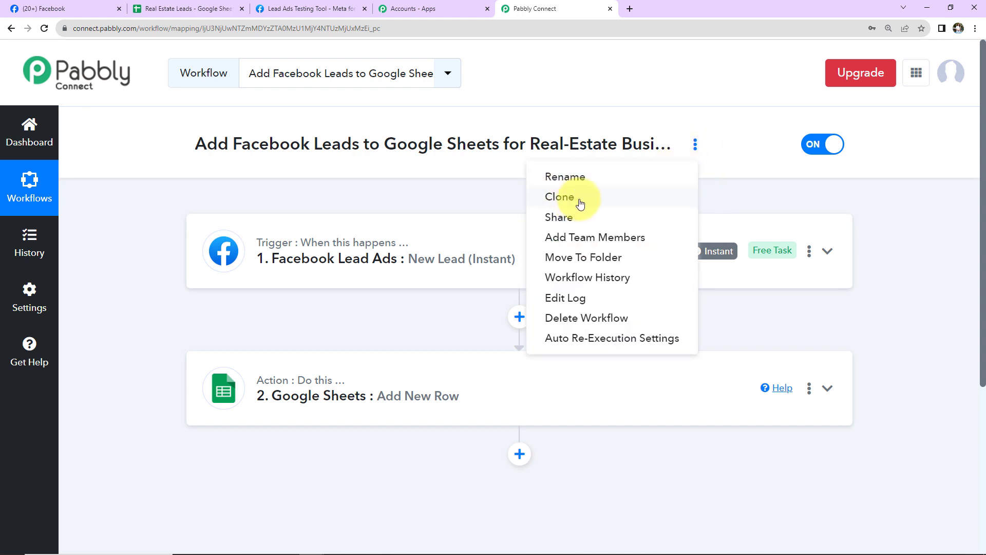
pyautogui.click(867, 226)
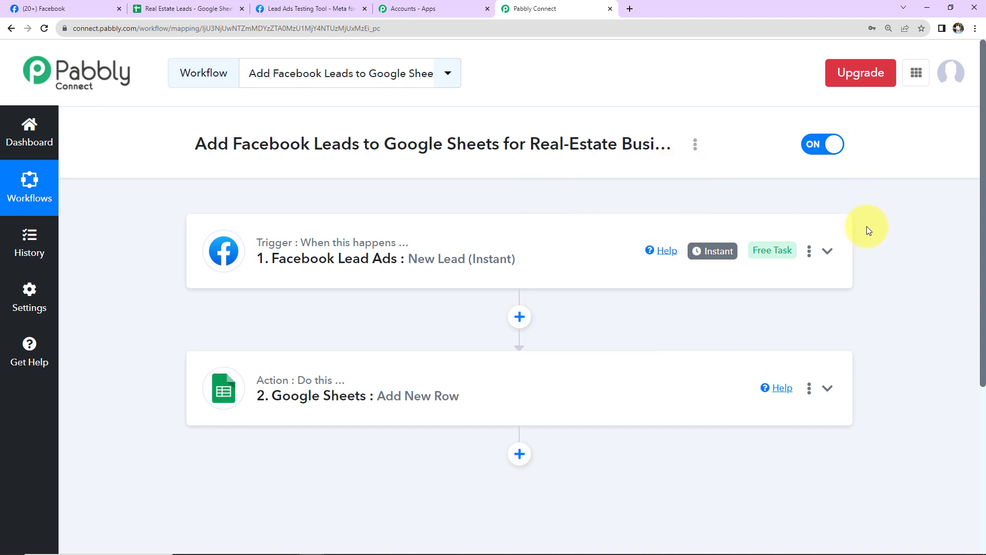